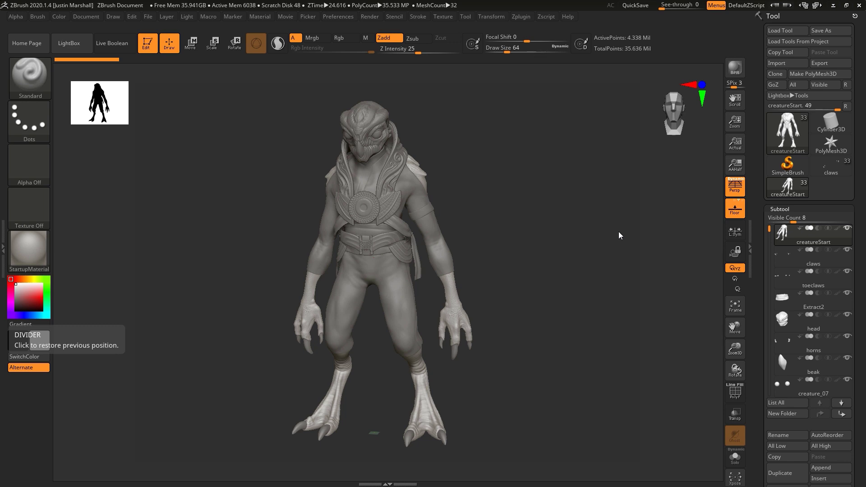
Expand Decimation Master under Zplugin and enable Freeze borders.
click(522, 17)
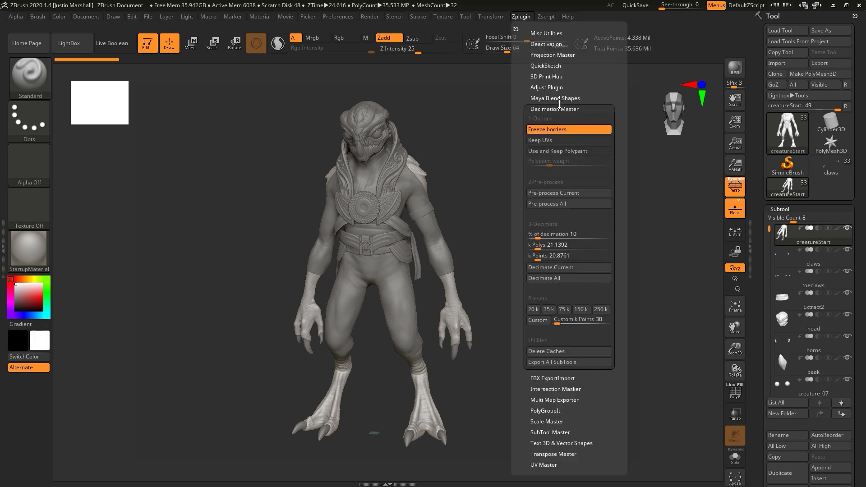
click(561, 109)
click(561, 109)
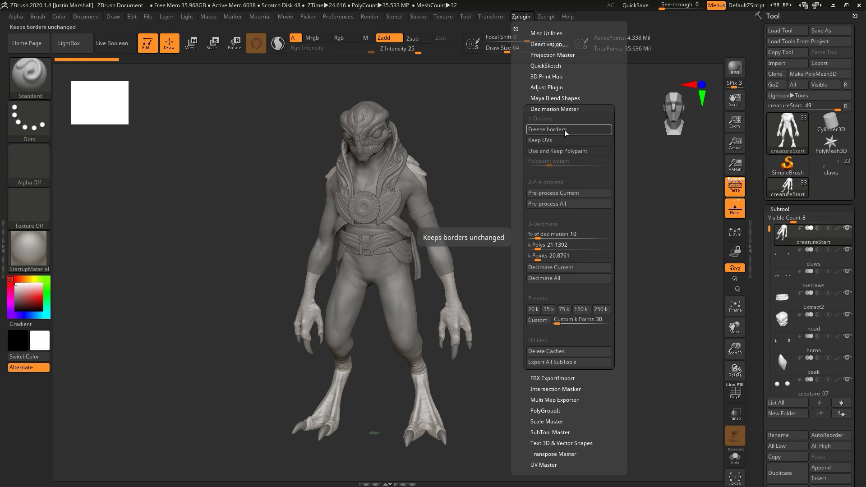
click(565, 130)
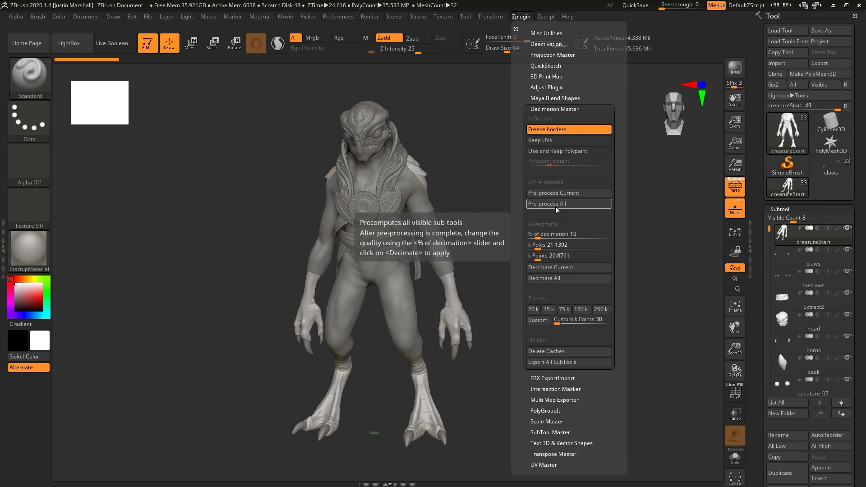
Run Pre-process All on every visible creature subtool.
click(557, 206)
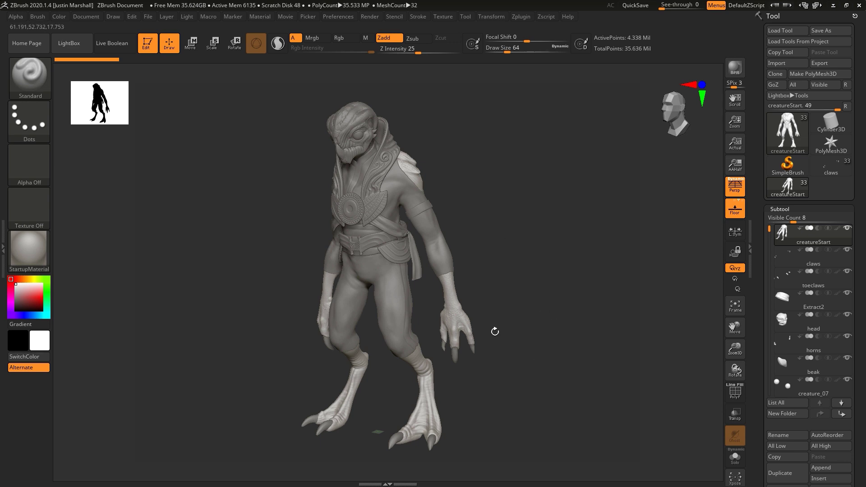
Reopen the Decimation Master options once pre-processing finishes.
click(521, 18)
Turn the creature to show its full head and briefly check the PolyF wireframe.
scroll(531, 237, up, 3)
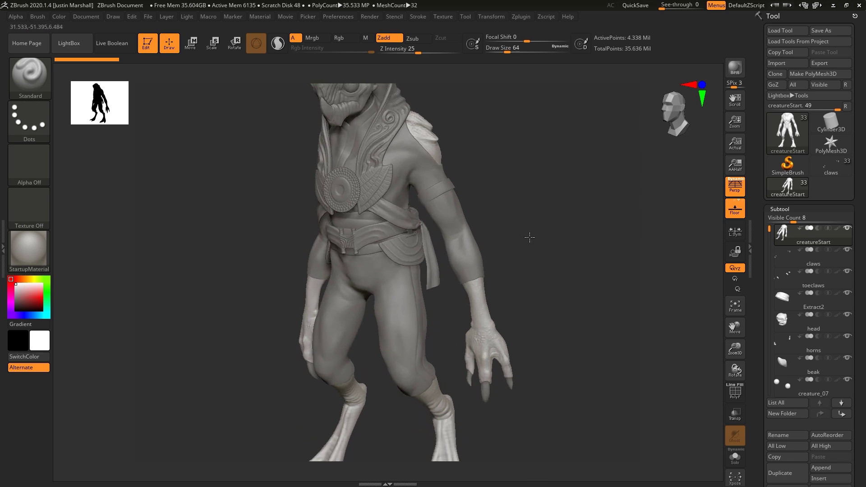
drag(531, 238, 460, 171)
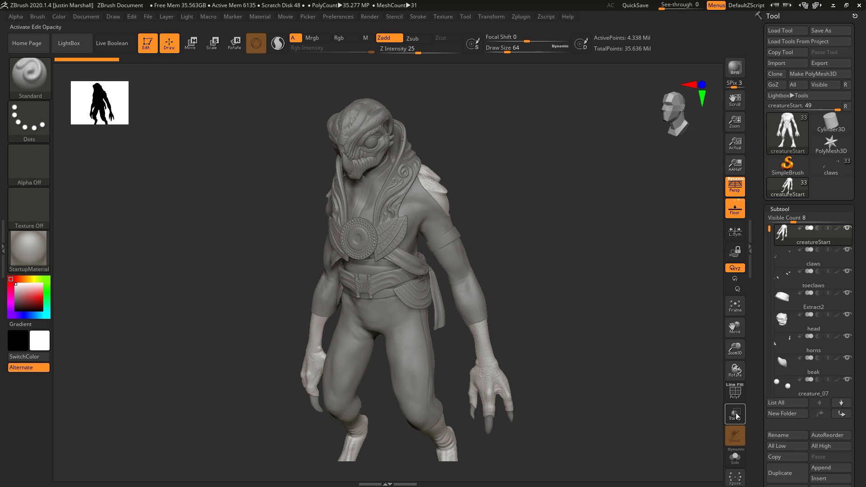
click(735, 390)
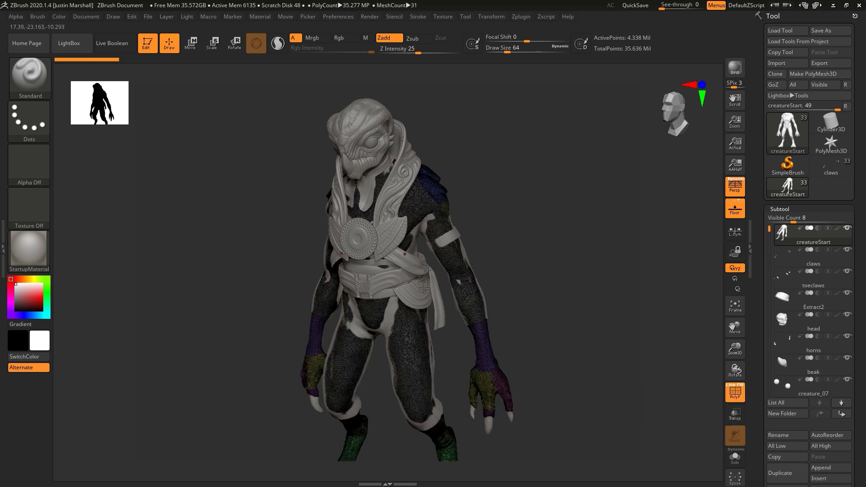
click(735, 391)
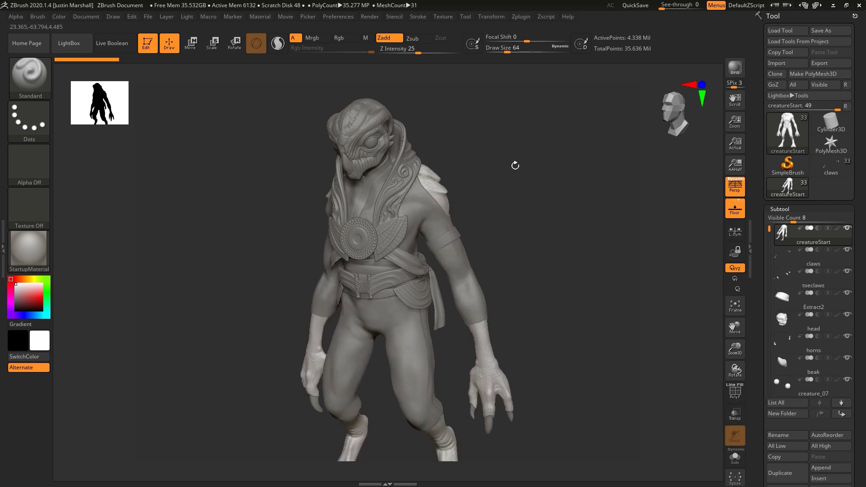
Set % of decimation to 20 and run Decimate All.
click(522, 16)
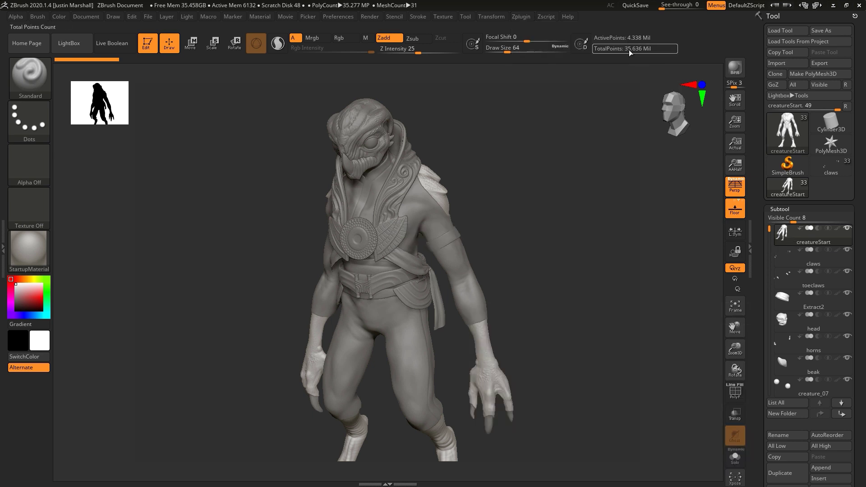
click(520, 16)
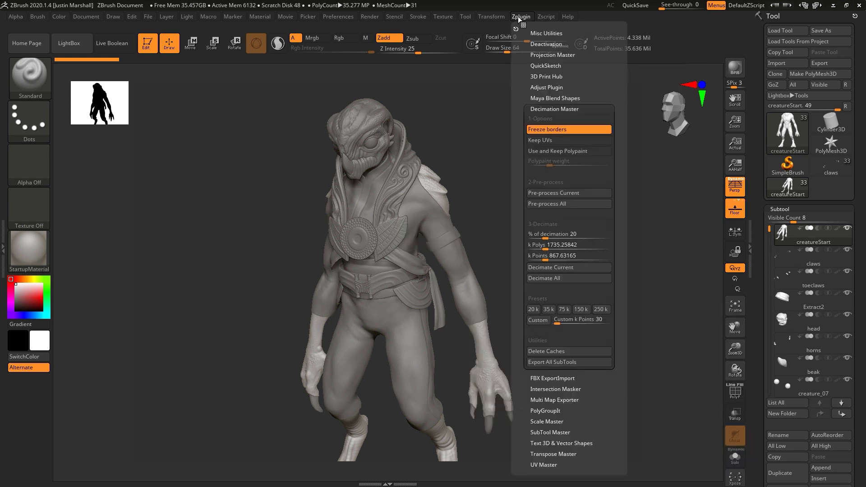
click(559, 278)
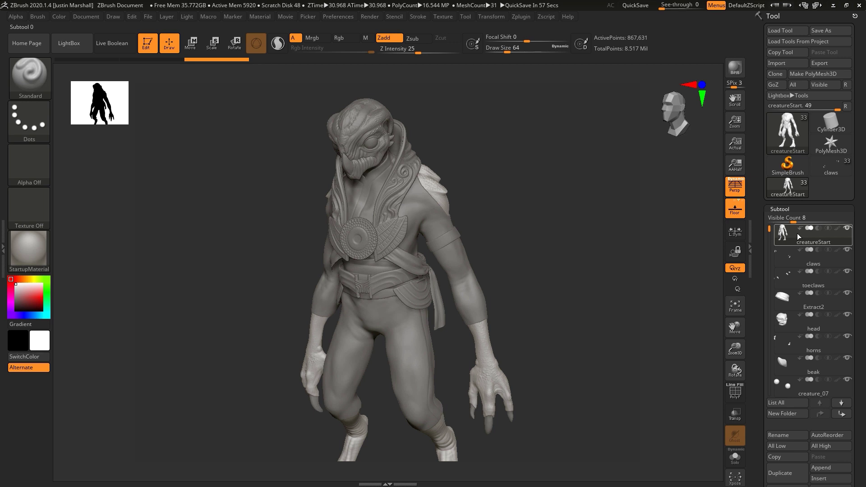
Check subtool poly counts and zoom in on the creature at 8.517 million points.
mouse_move(798, 234)
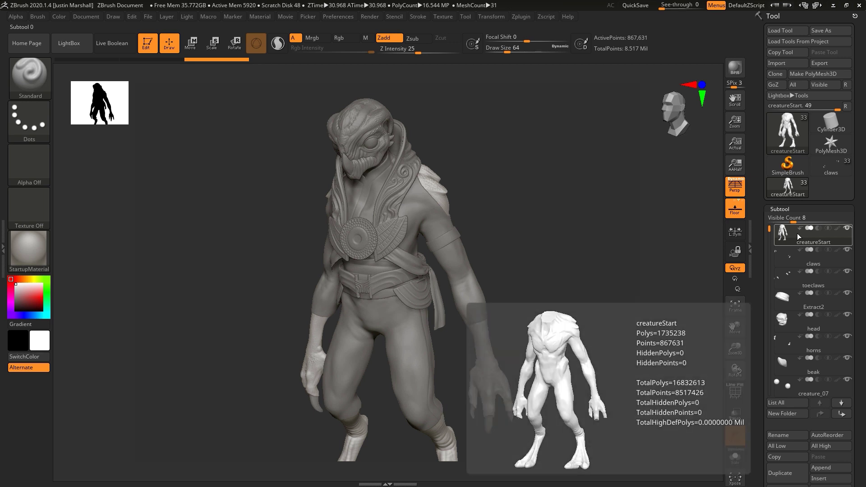
mouse_move(798, 257)
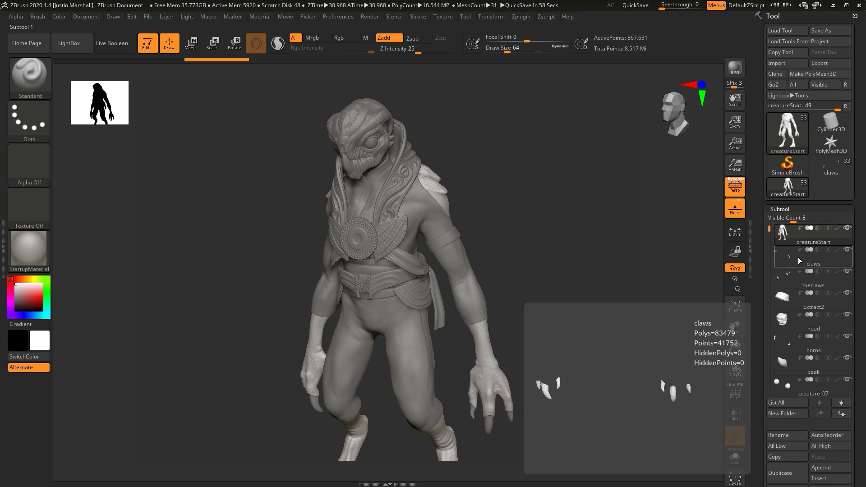
alt+drag(542, 264, 576, 185)
mouse_move(576, 226)
alt+mouse_down()
mouse_move(581, 272)
mouse_move(568, 226)
mouse_move(555, 224)
mouse_move(561, 187)
mouse_move(567, 242)
mouse_move(578, 215)
mouse_move(591, 222)
alt+mouse_up()
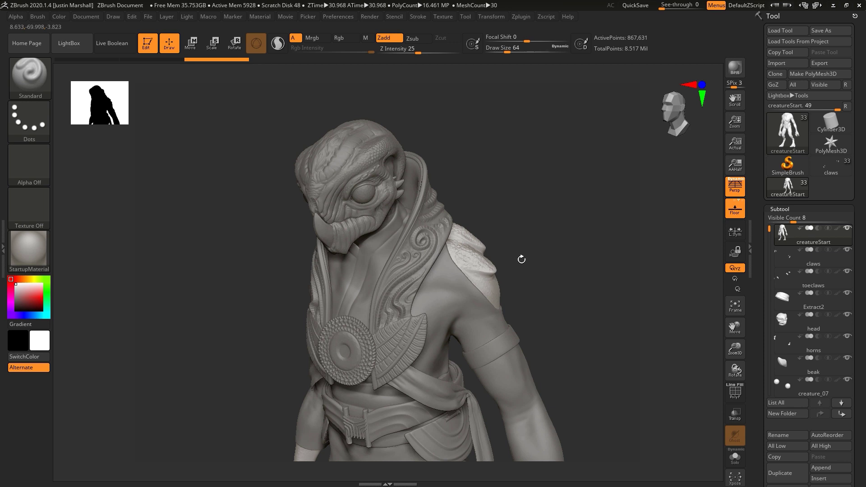
Make the jumpsuit the active subtool and inspect it with the PolyF wireframe.
drag(555, 261, 568, 194)
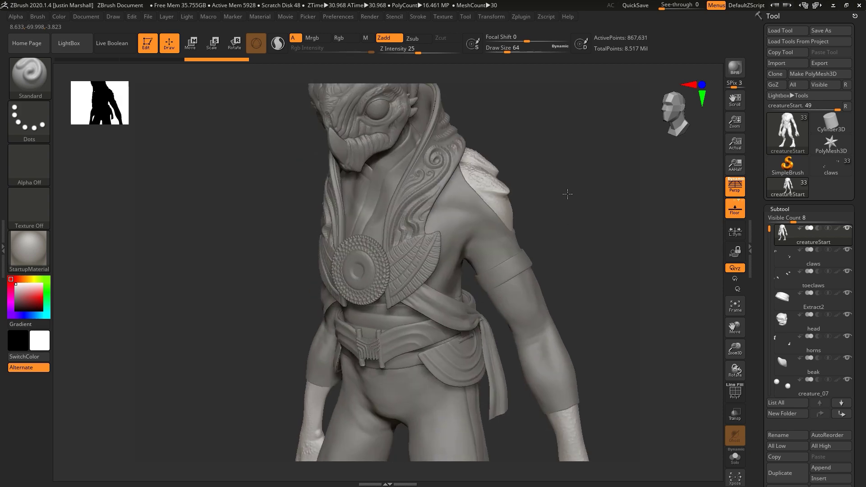
click(735, 391)
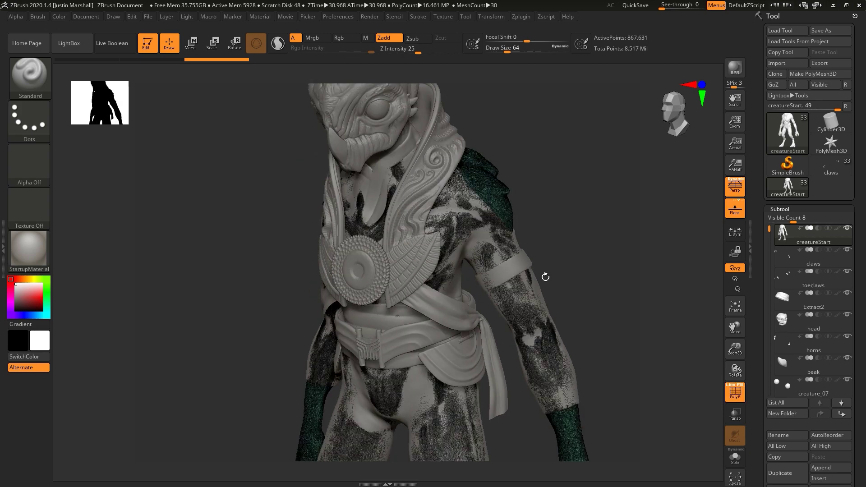
alt+click(484, 242)
drag(599, 229, 668, 235)
Set % of decimation to 10 and decimate the jumpsuit to 429,281 points.
click(522, 18)
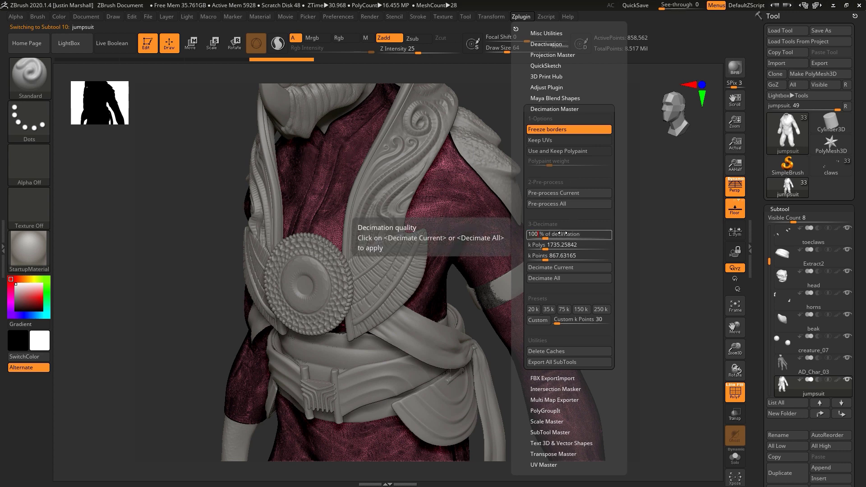
click(539, 234)
text(100)
key(Return)
text(10)
key(Return)
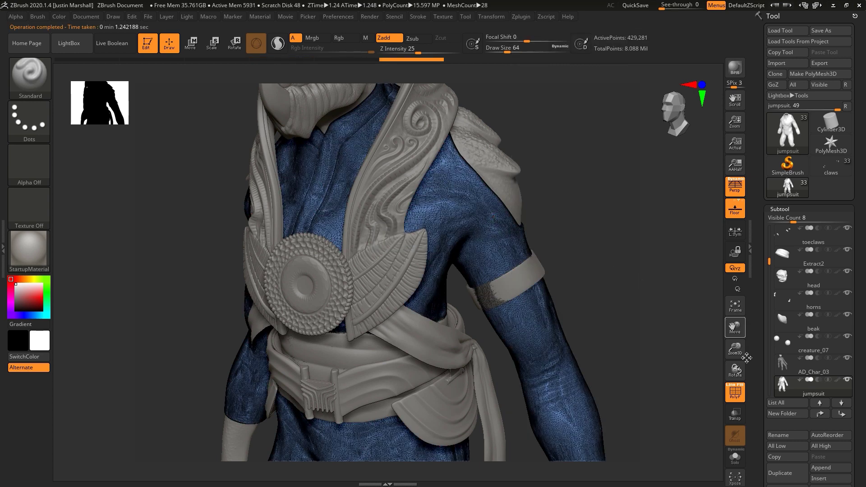
click(735, 392)
Select cowl_wood_final and decimate it with Decimate Current at 10 percent.
drag(590, 207, 601, 201)
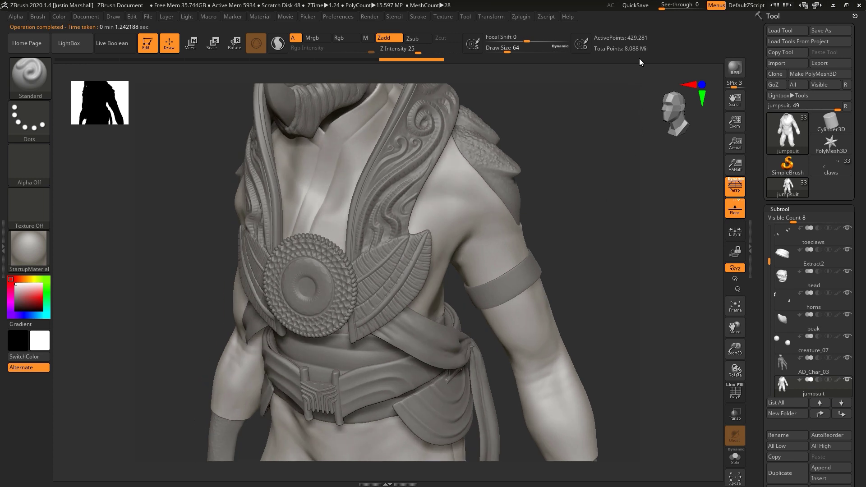
alt+click(412, 162)
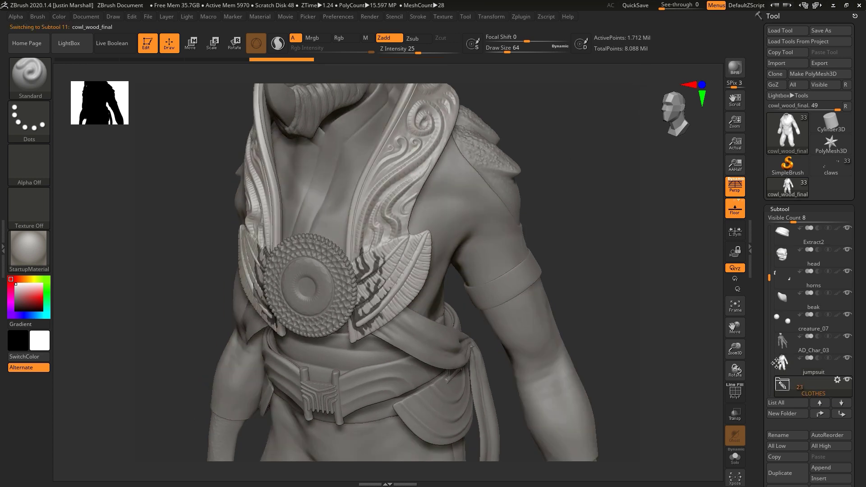
click(737, 398)
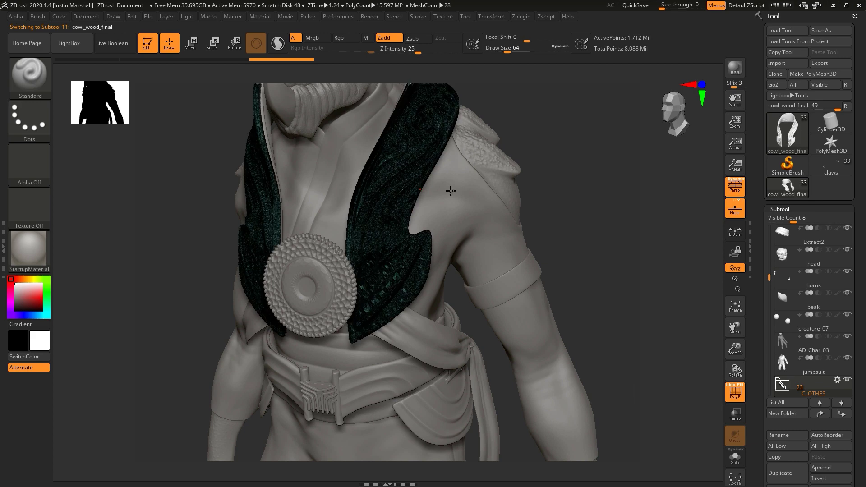
click(736, 398)
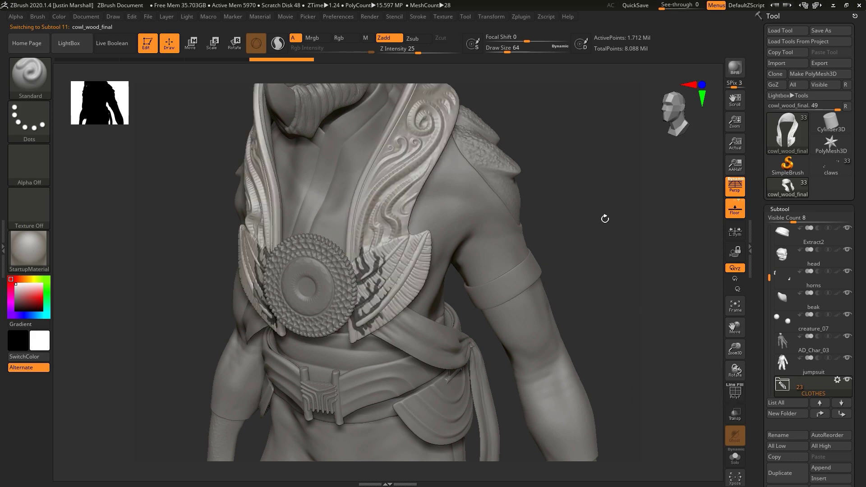
click(524, 18)
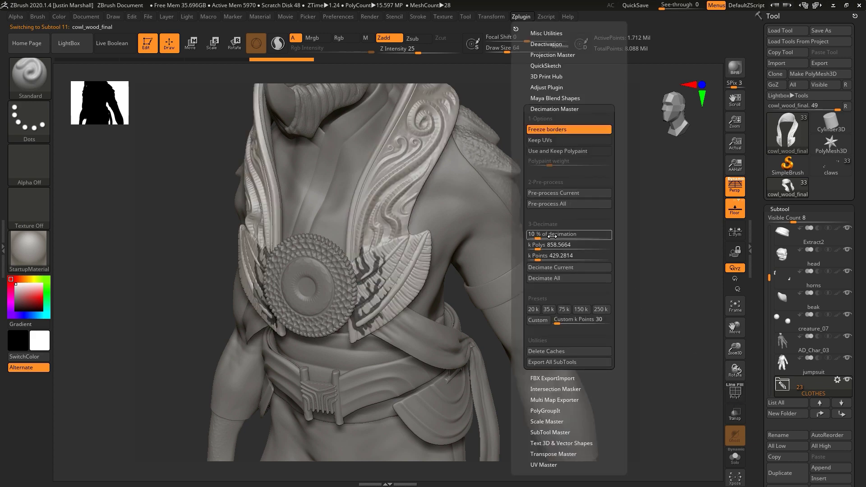
click(567, 267)
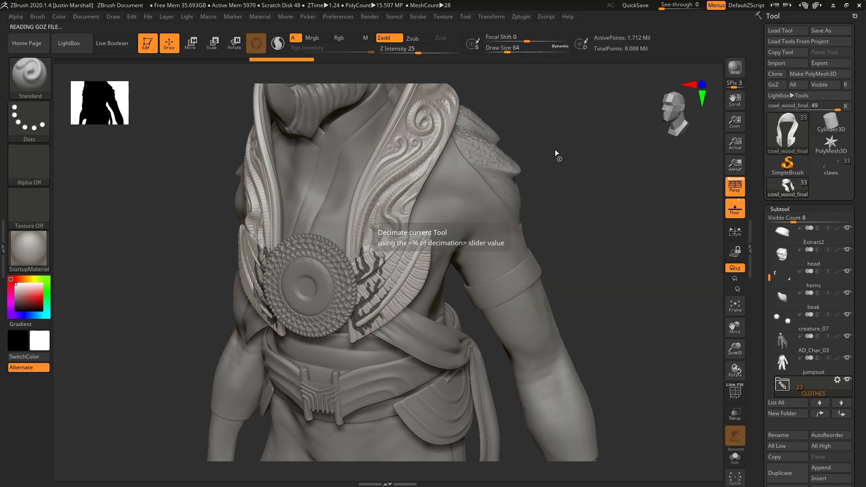
Select the head subtool, decimate it to 491,753 points, and inspect the bust.
mouse_move(470, 149)
mouse_down()
mouse_move(624, 217)
mouse_move(562, 147)
mouse_move(580, 277)
mouse_move(542, 245)
mouse_up()
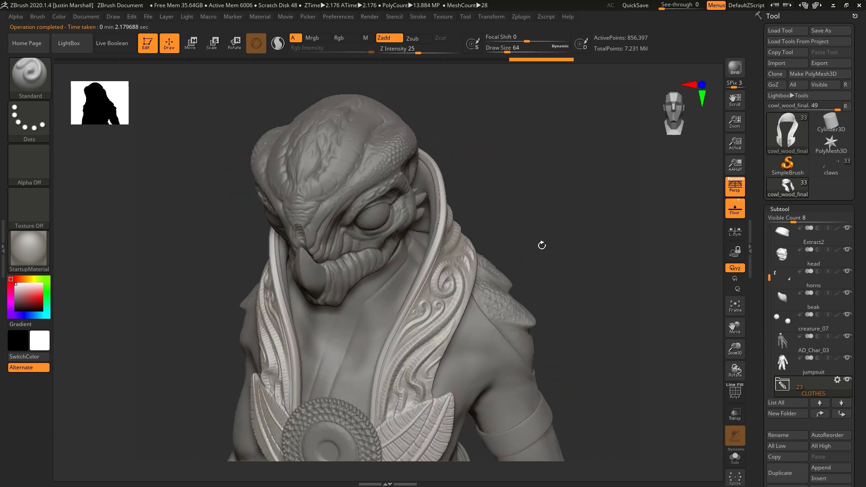
alt+click(369, 152)
mouse_move(783, 263)
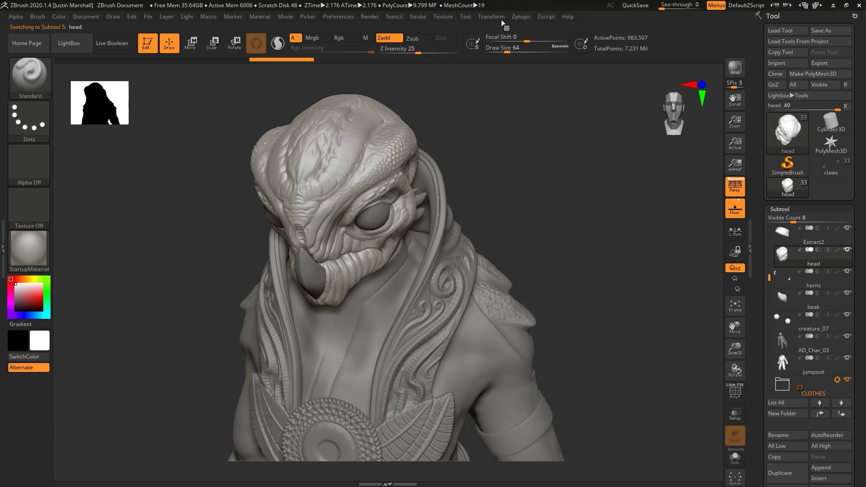
click(498, 18)
mouse_move(513, 17)
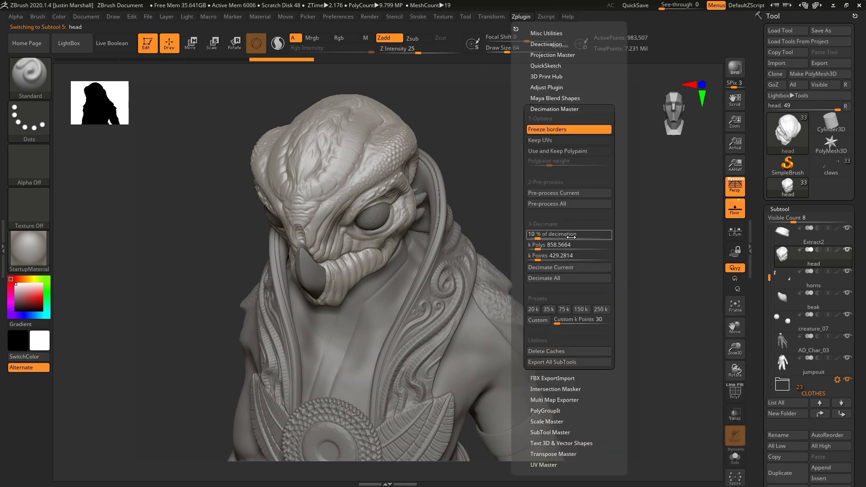
click(568, 268)
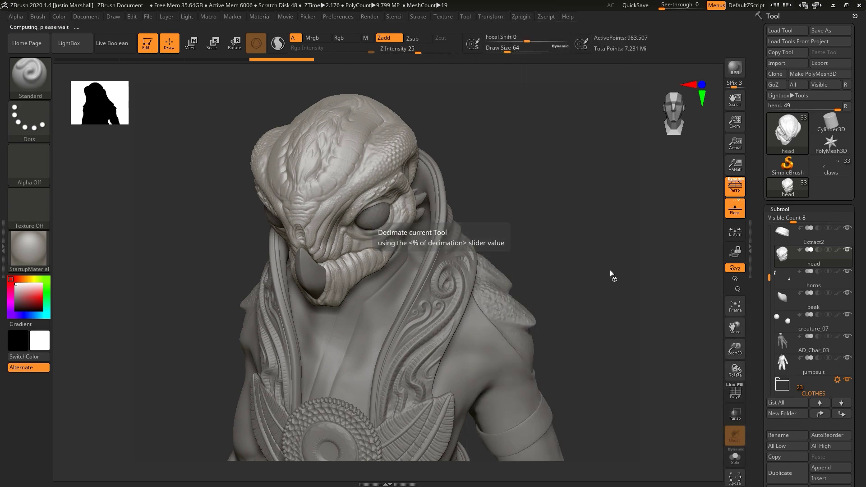
drag(587, 200, 607, 110)
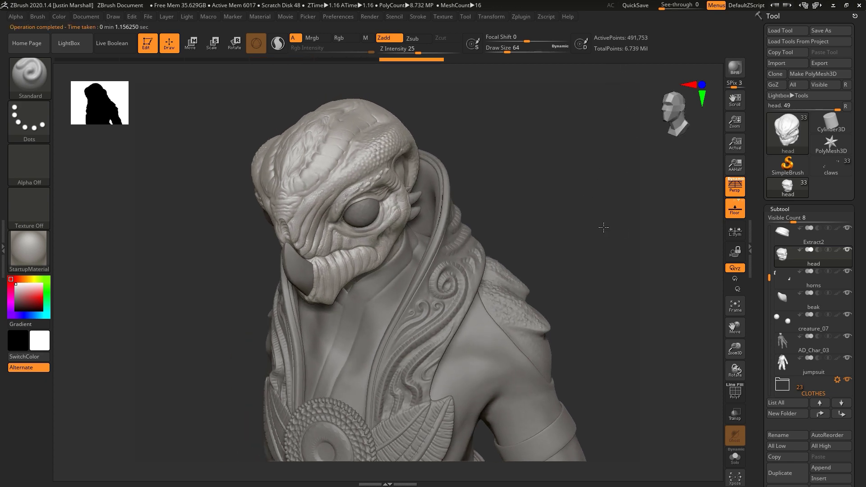
alt+drag(603, 228, 580, 139)
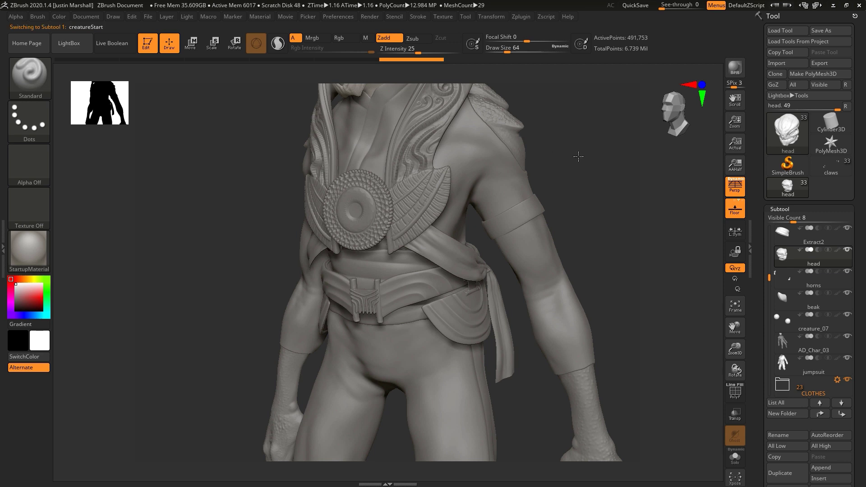
Select creatureStart and decimate the body with Decimate Current.
alt+click(578, 290)
alt+drag(633, 309, 605, 200)
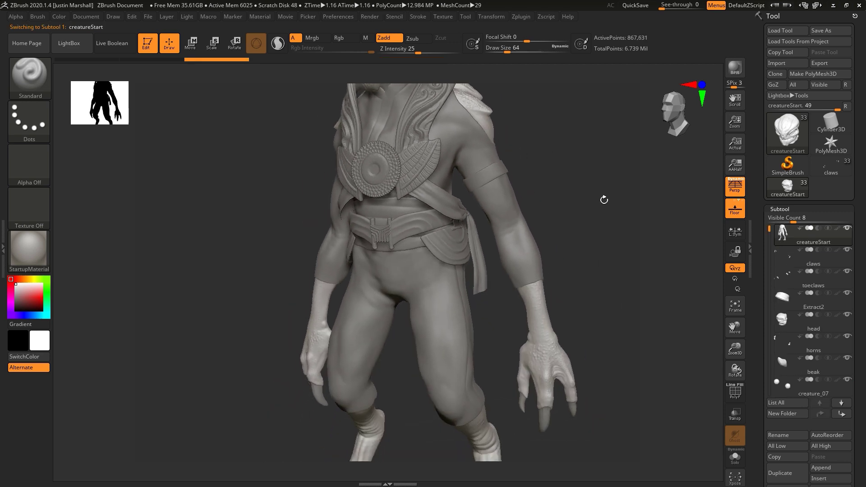
alt+drag(618, 292, 606, 185)
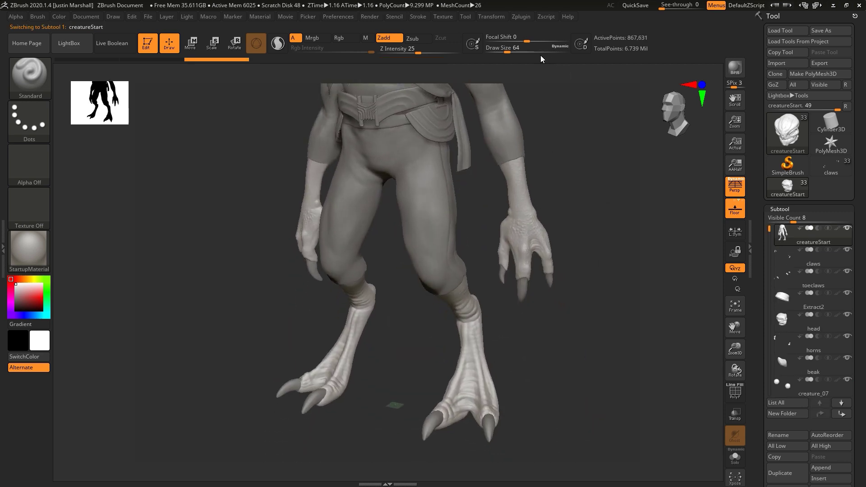
click(521, 16)
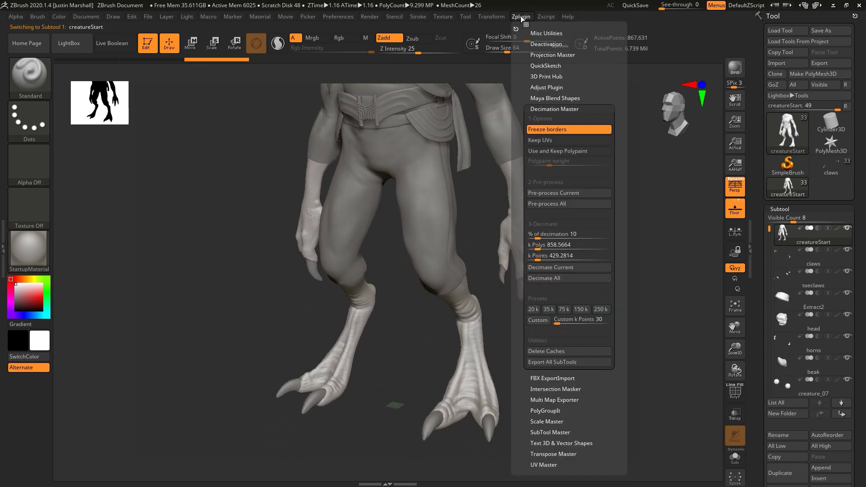
click(564, 268)
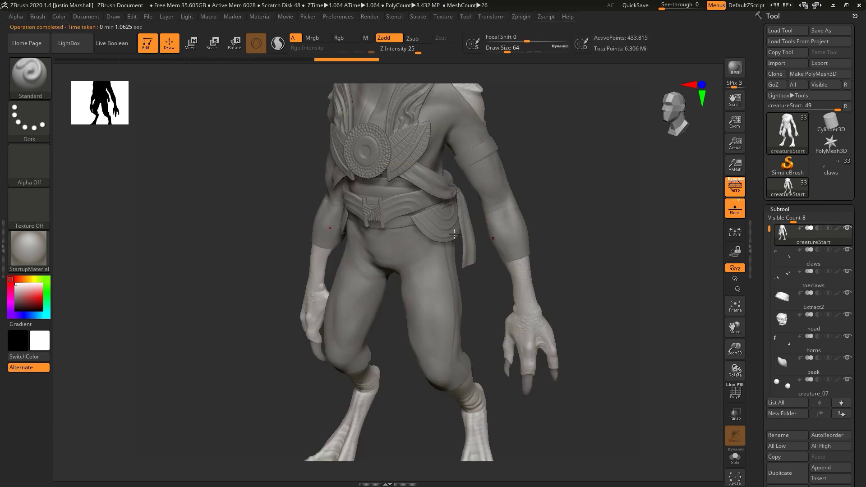
Select belt_wood, adjust the decimation amount, and decimate it to 10,854 points.
alt+click(409, 206)
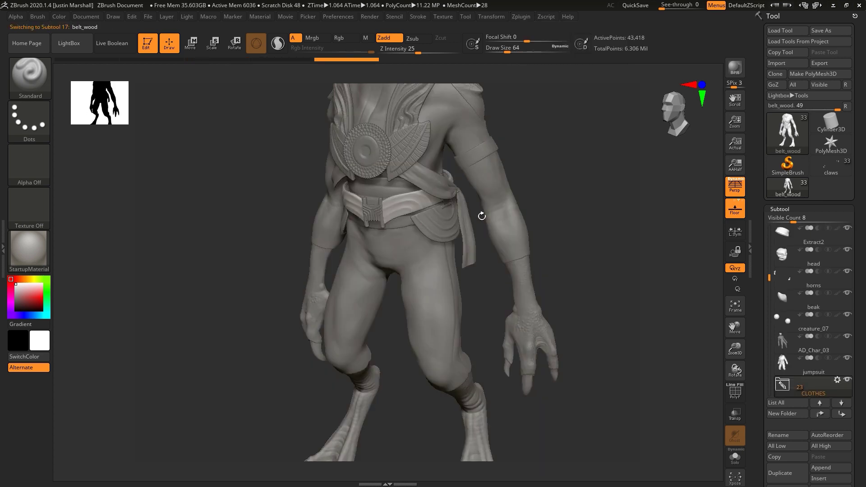
click(787, 385)
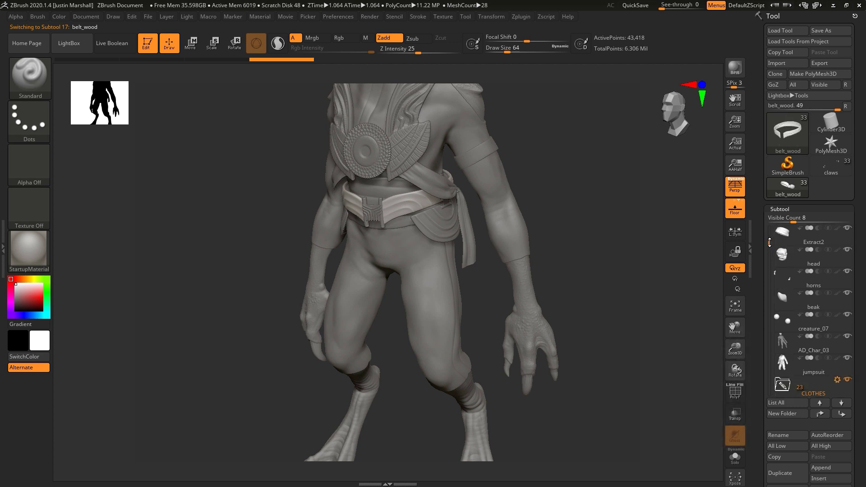
drag(769, 240, 772, 296)
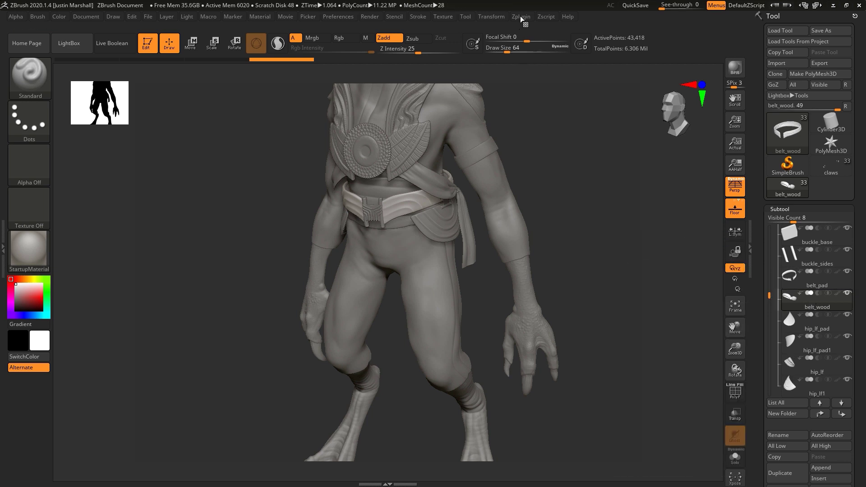
click(521, 16)
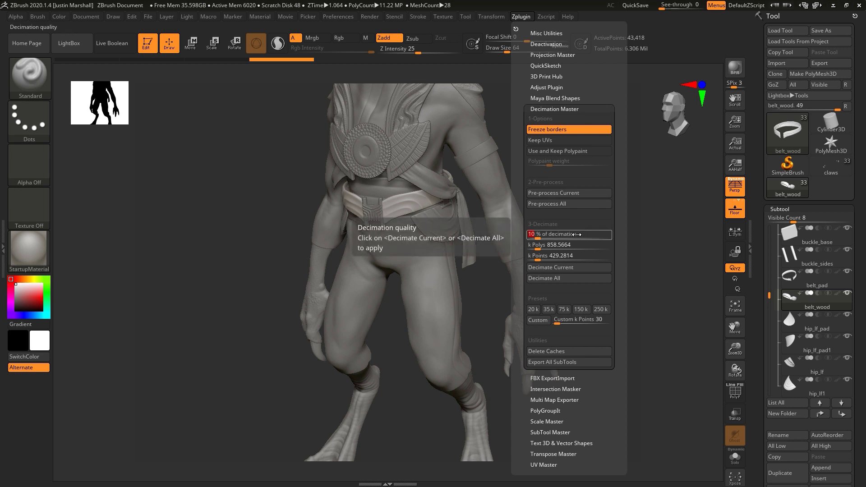
drag(577, 235, 587, 235)
click(569, 267)
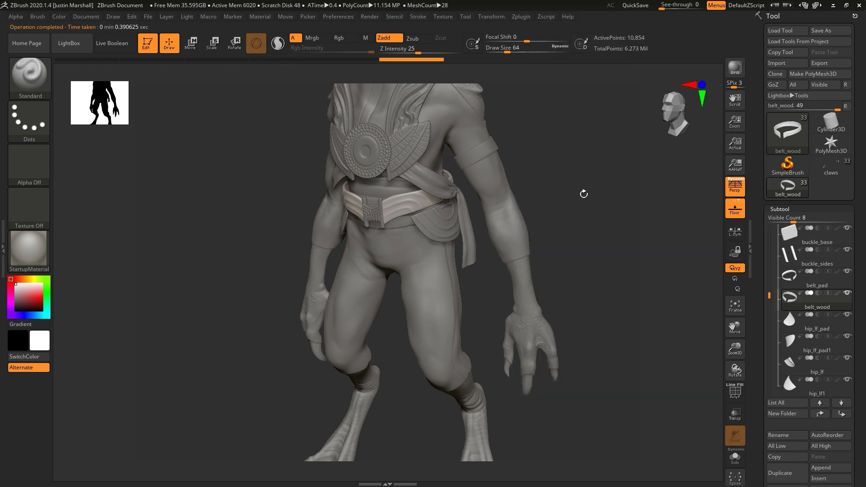
Inspect the decimated belt's wireframe up close, then select the hip_lf pad.
alt+drag(582, 194, 622, 205)
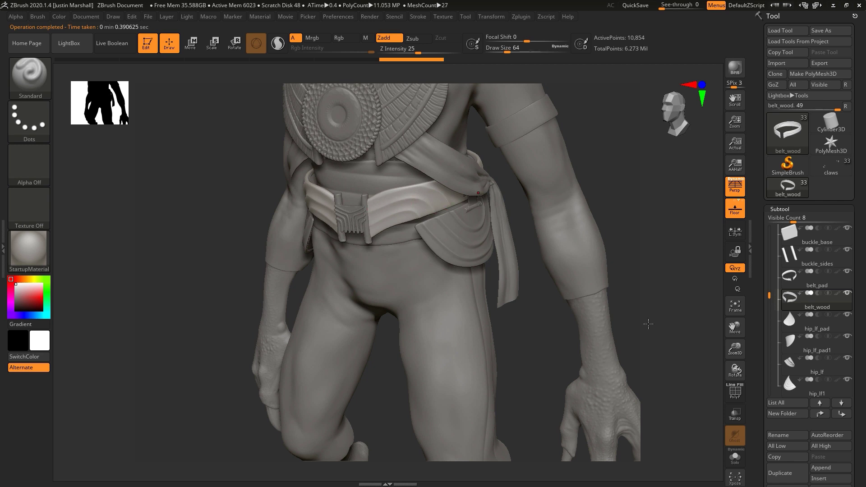
click(729, 397)
click(730, 397)
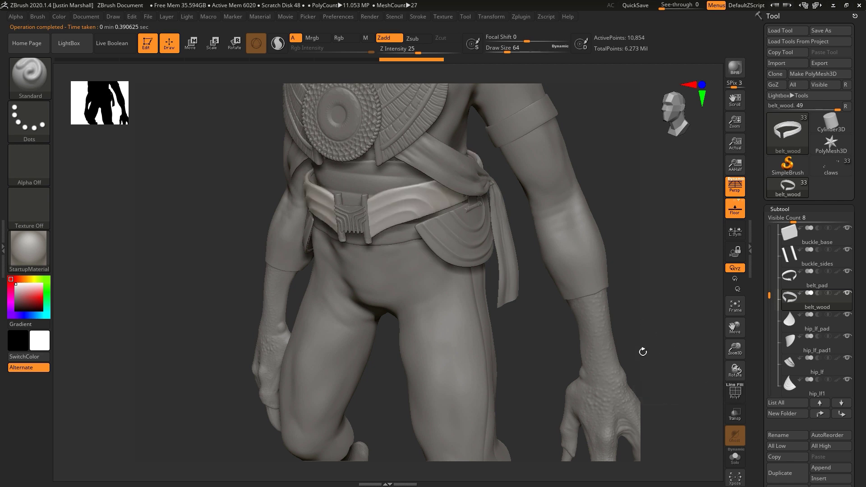
key(shift+f)
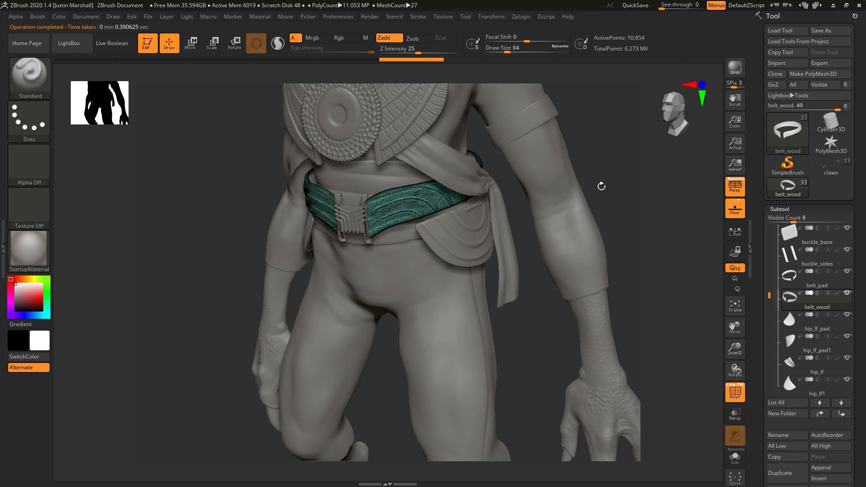
alt+drag(638, 165, 652, 189)
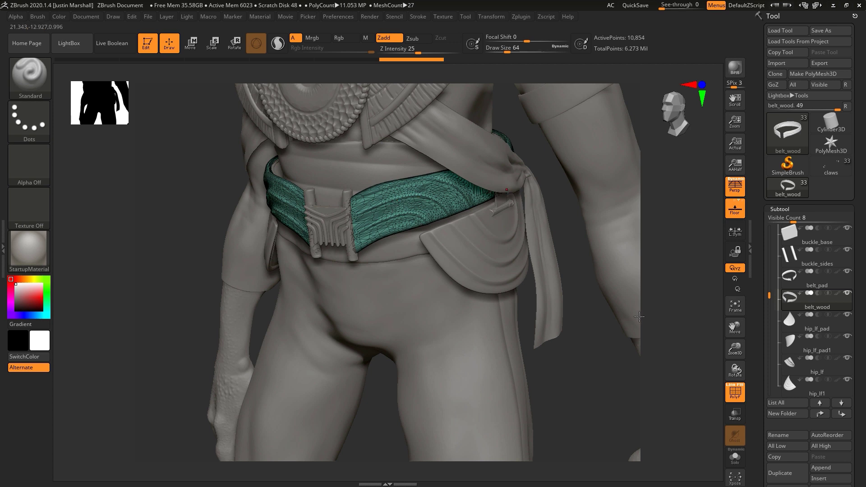
click(730, 391)
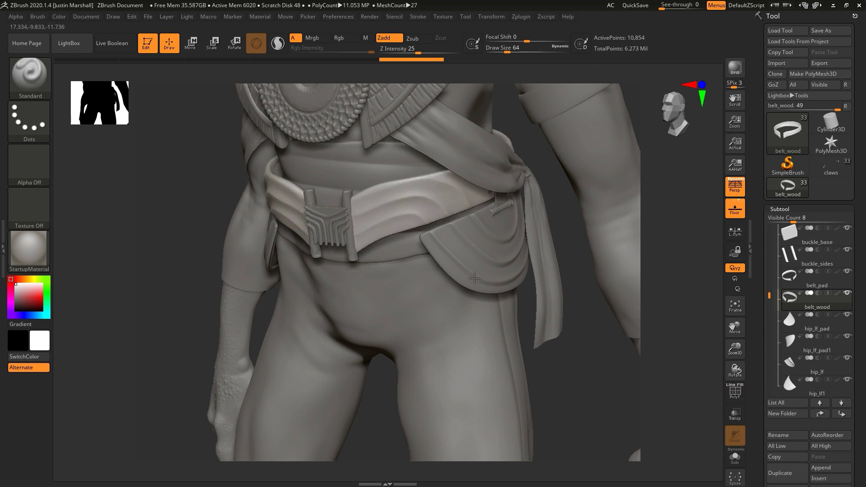
alt+click(475, 278)
Decimate the hip_lf pad to 10,240 points with Decimate Current.
click(735, 392)
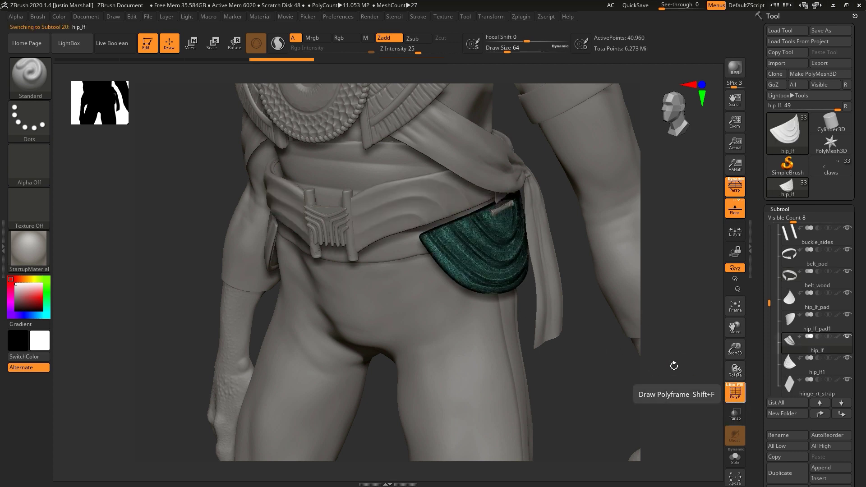
click(735, 393)
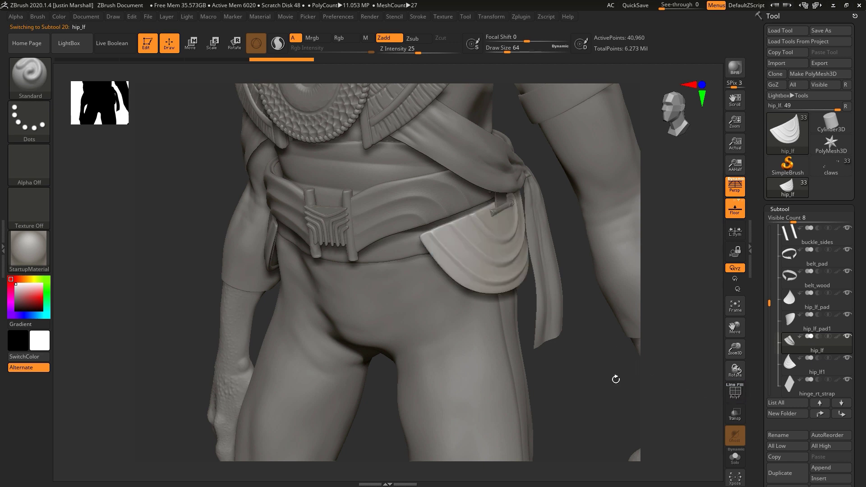
drag(615, 377, 479, 252)
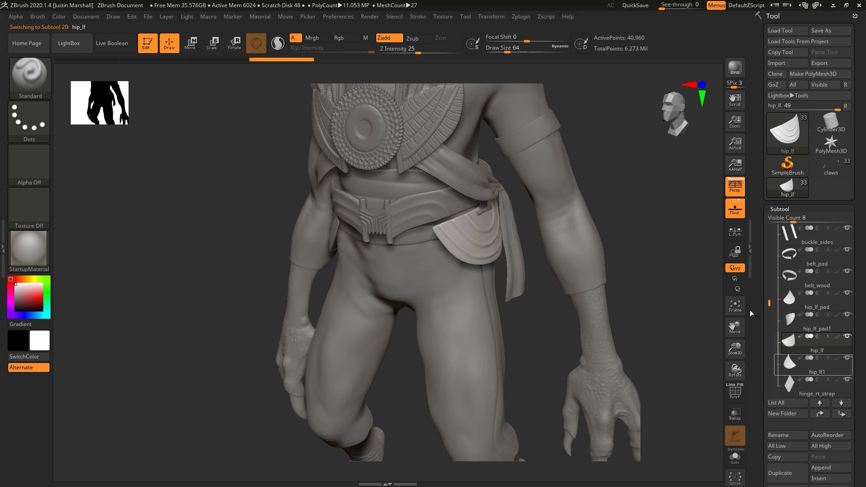
click(492, 17)
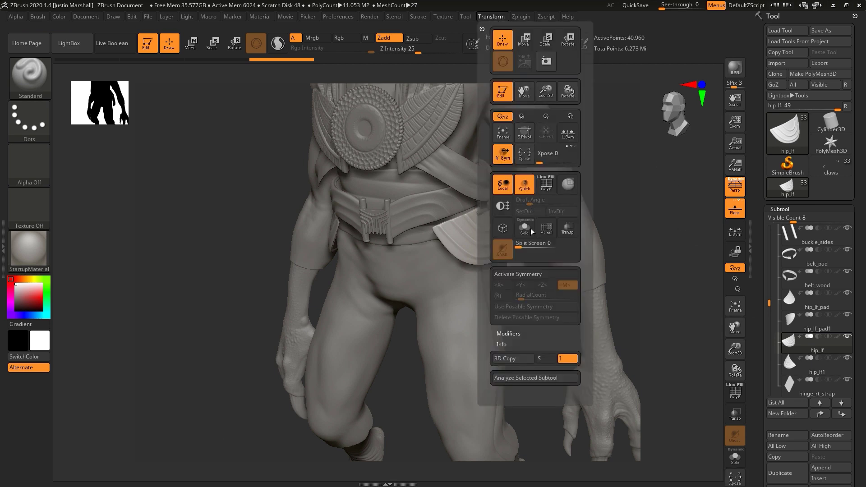
click(521, 17)
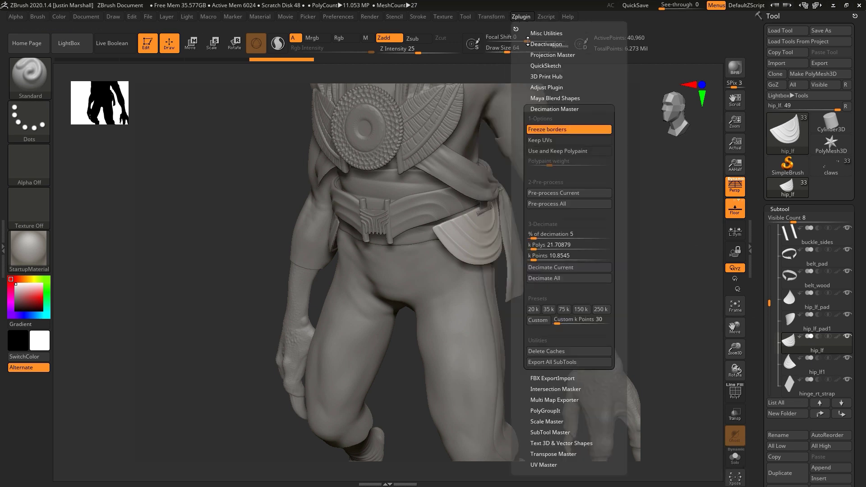
click(567, 268)
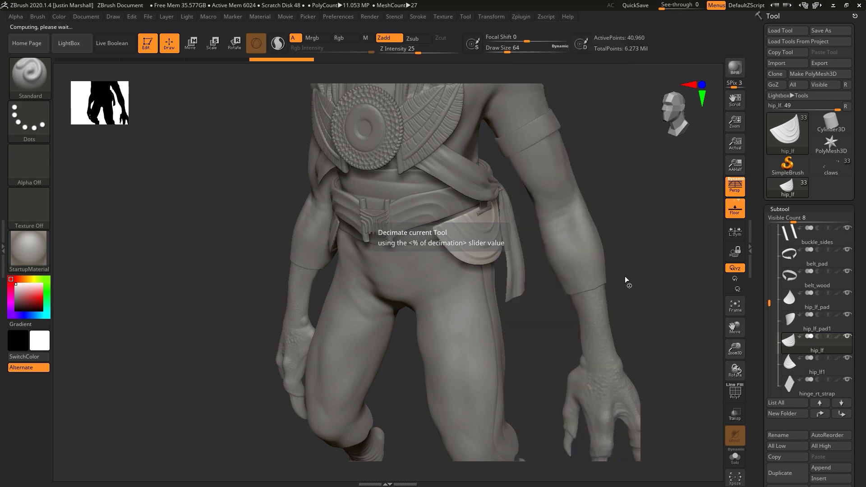
Select hip_lf1 on the other side and decimate it to 10,240 points too.
drag(637, 225, 519, 253)
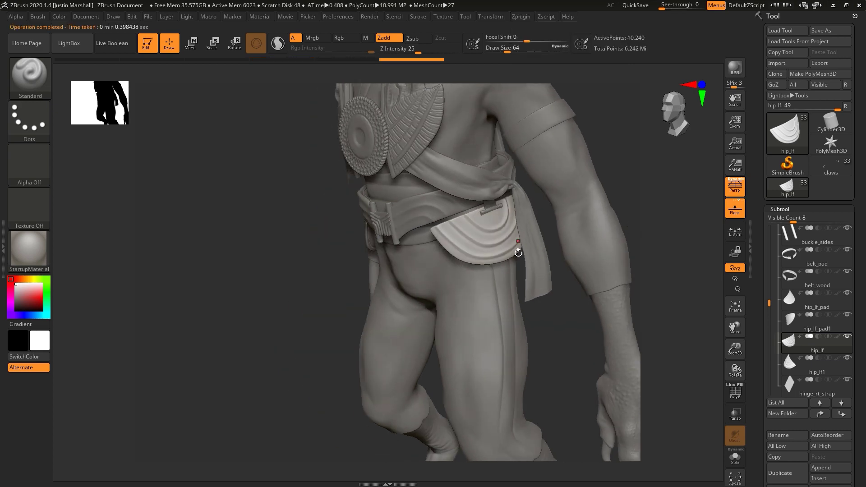
drag(267, 238, 332, 215)
alt+click(331, 215)
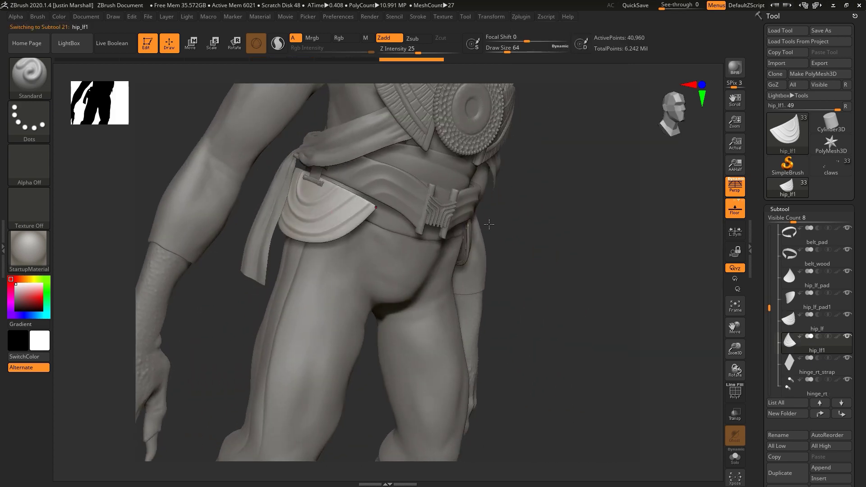
click(525, 17)
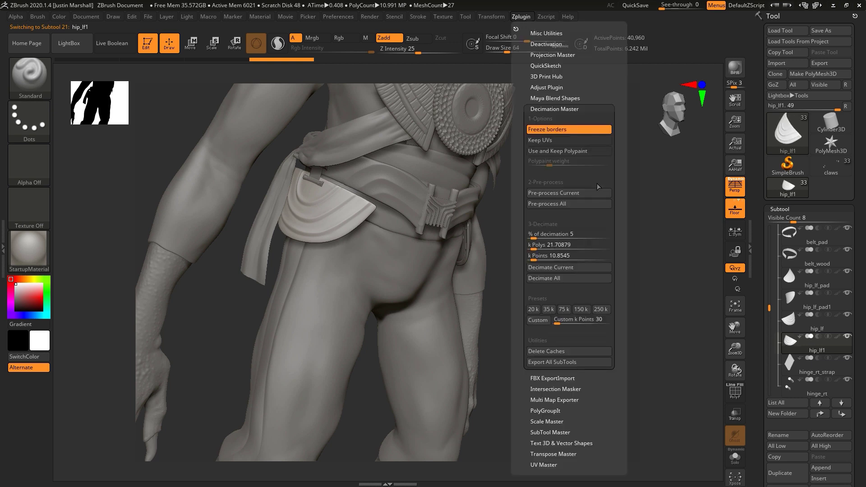
click(569, 268)
drag(644, 228, 367, 277)
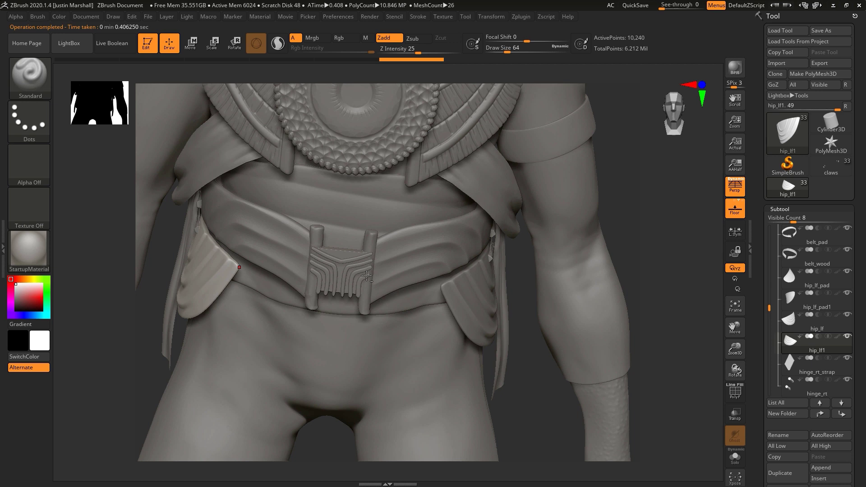
alt+click(356, 260)
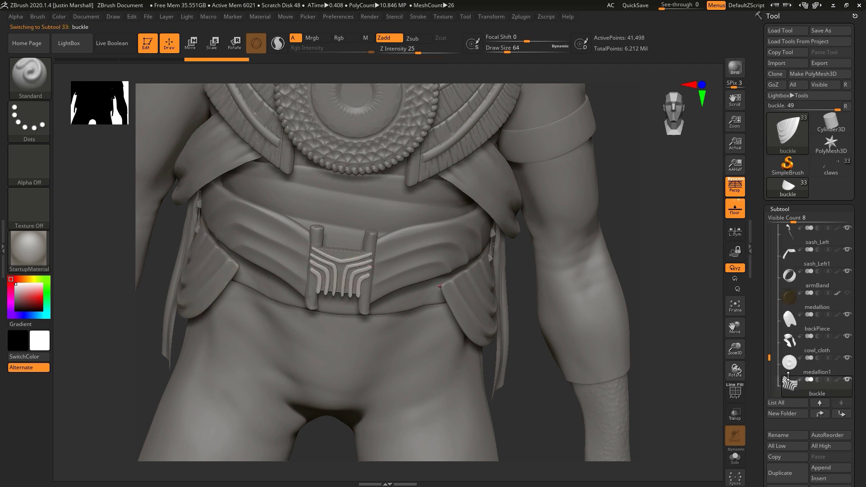
Zoom in on the belt buckle and show its polygon wireframe.
mouse_move(797, 389)
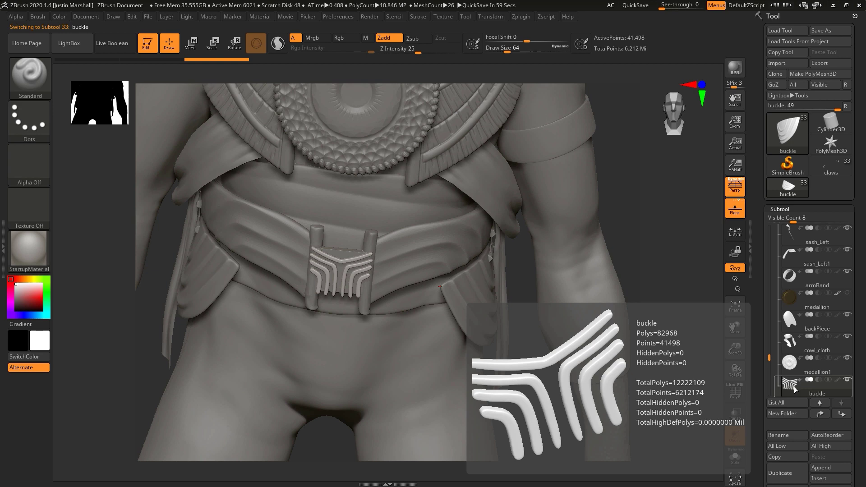
drag(634, 218, 675, 220)
drag(735, 347, 736, 357)
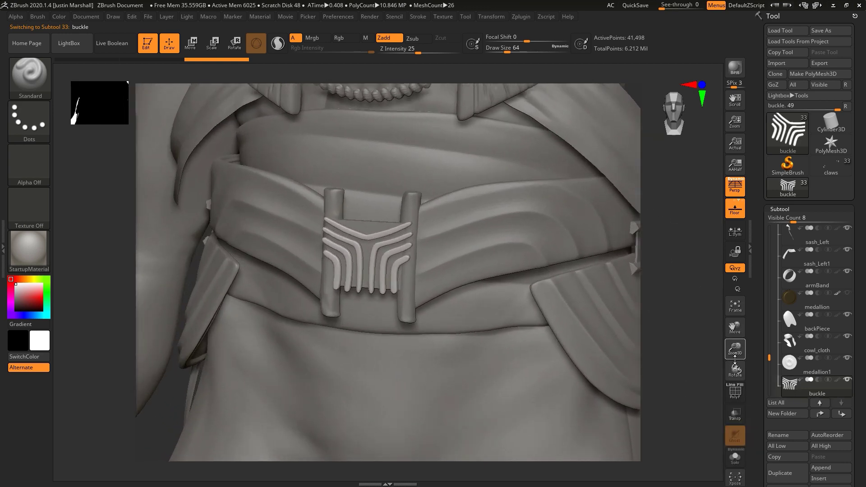
click(735, 392)
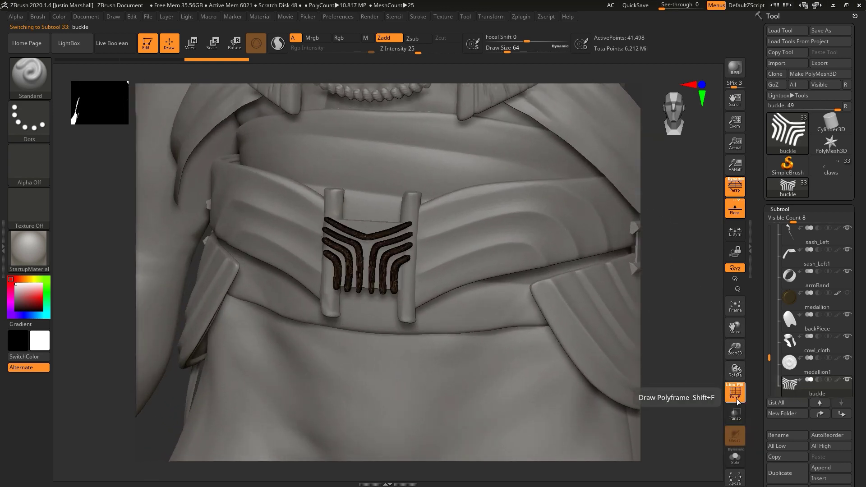
Set % of decimation to 50 and decimate the buckle with Decimate Current.
click(511, 18)
click(528, 18)
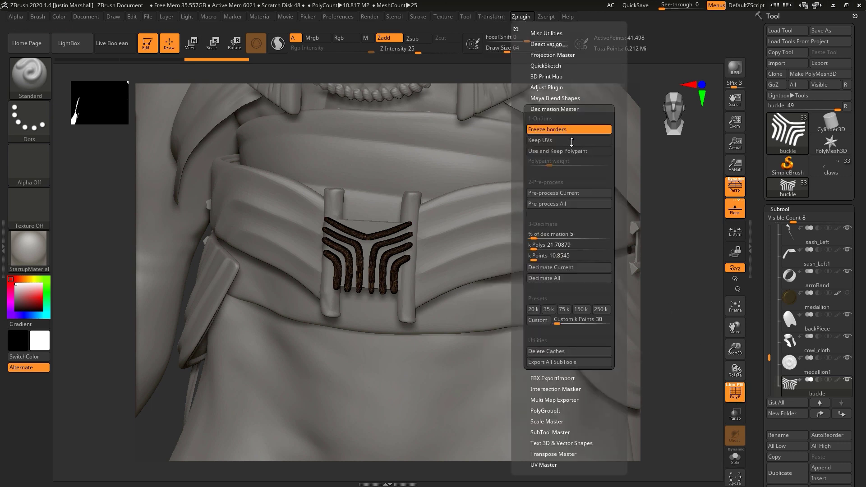
click(560, 235)
text(50)
key(Return)
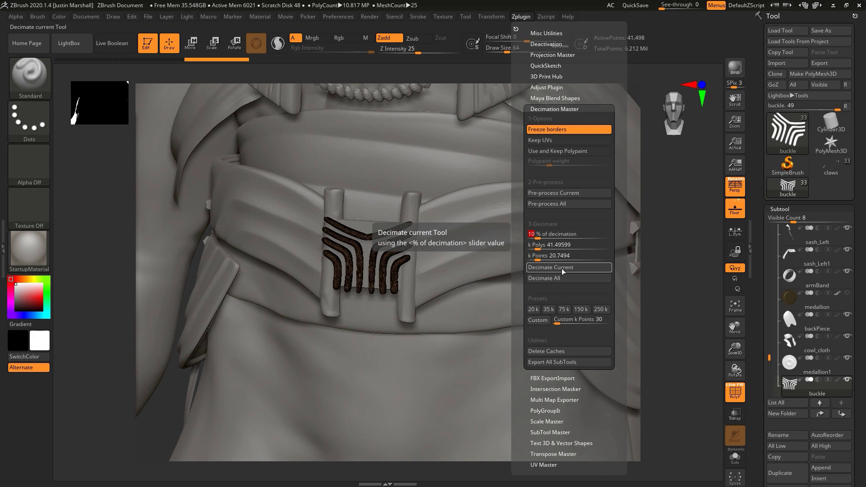
click(551, 268)
click(514, 18)
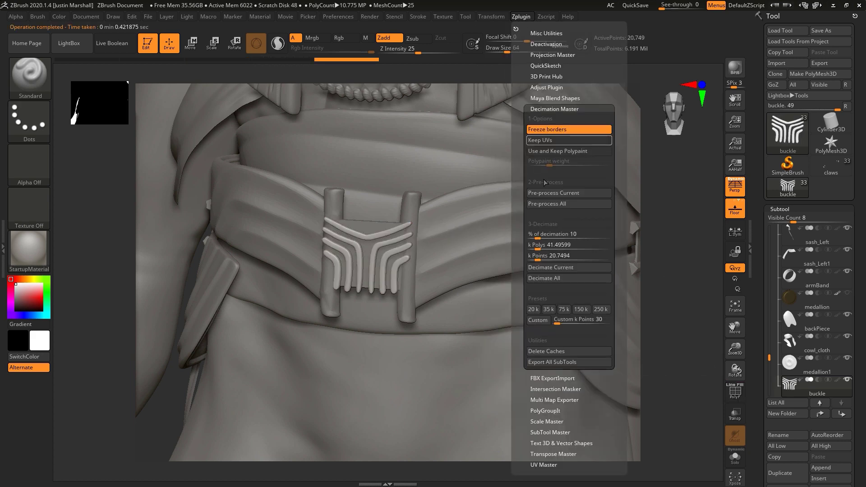
click(547, 234)
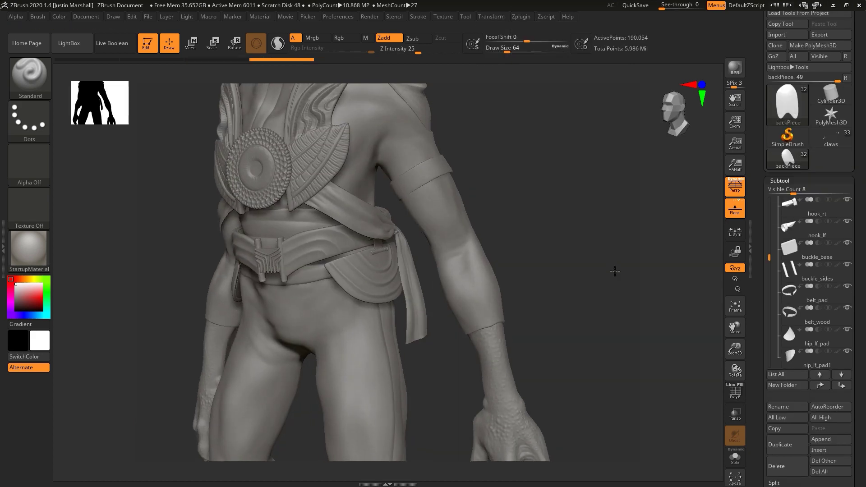
Turn the view to the belt and delete the hook_rt subtool, confirming with OK.
mouse_move(615, 271)
mouse_down()
mouse_move(625, 239)
mouse_move(566, 254)
mouse_move(609, 258)
mouse_move(607, 271)
mouse_up()
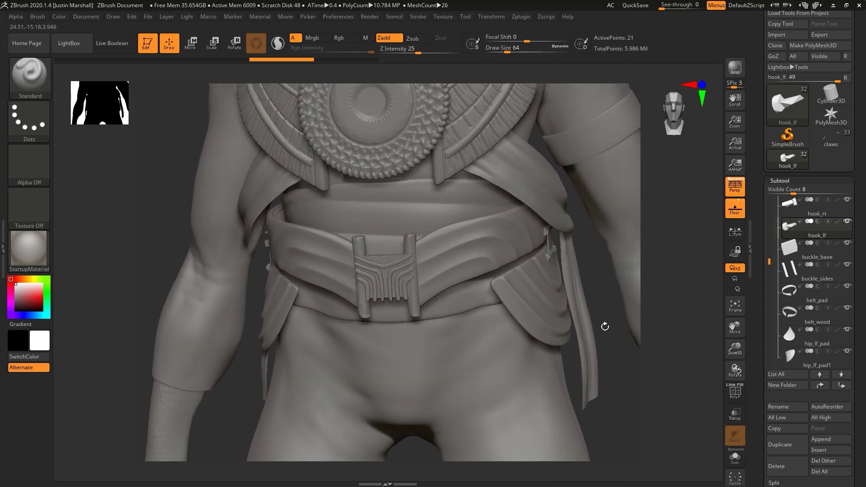
drag(605, 325, 599, 226)
drag(638, 202, 612, 212)
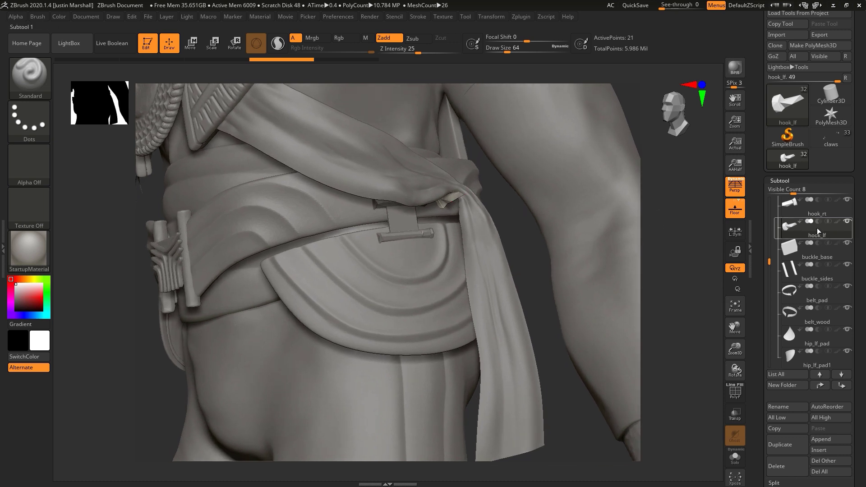
mouse_move(816, 229)
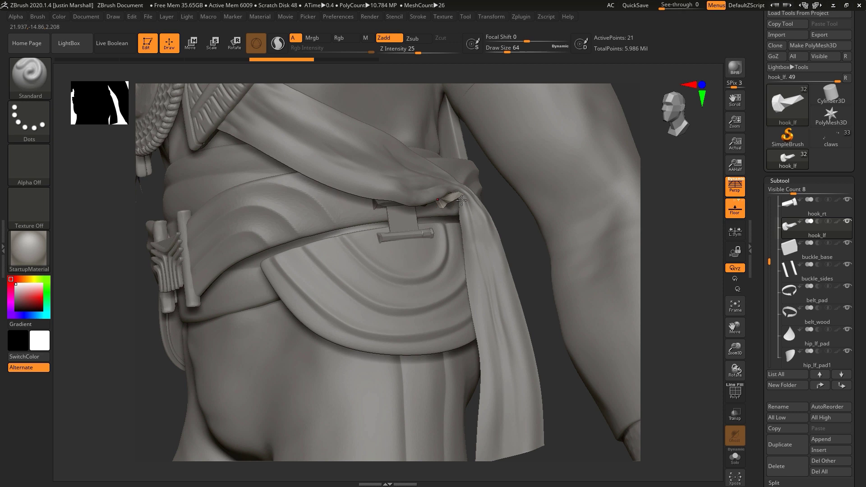
click(801, 210)
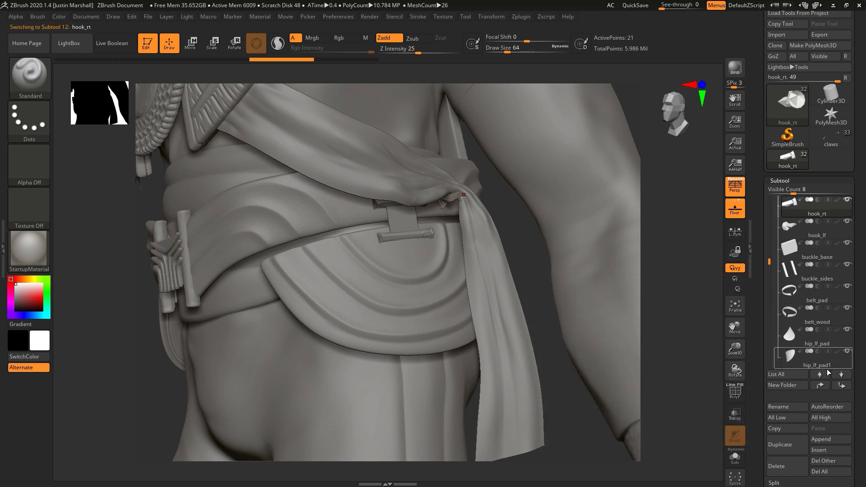
click(788, 459)
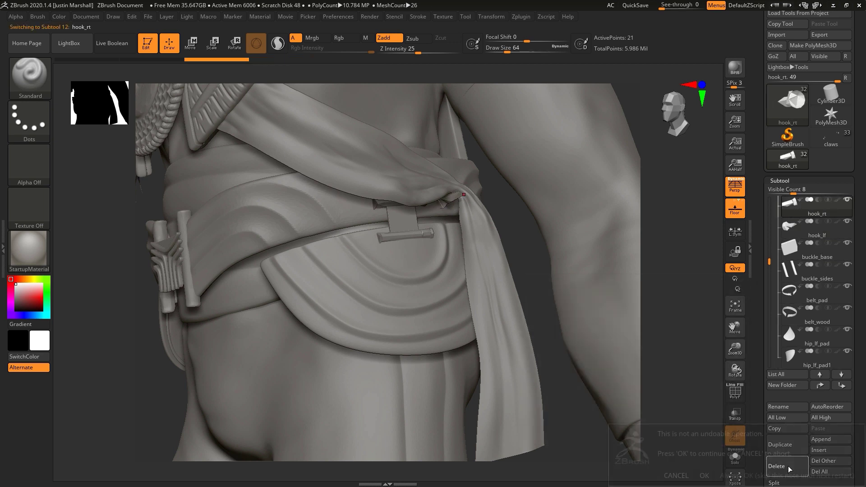
click(705, 476)
drag(541, 253, 662, 245)
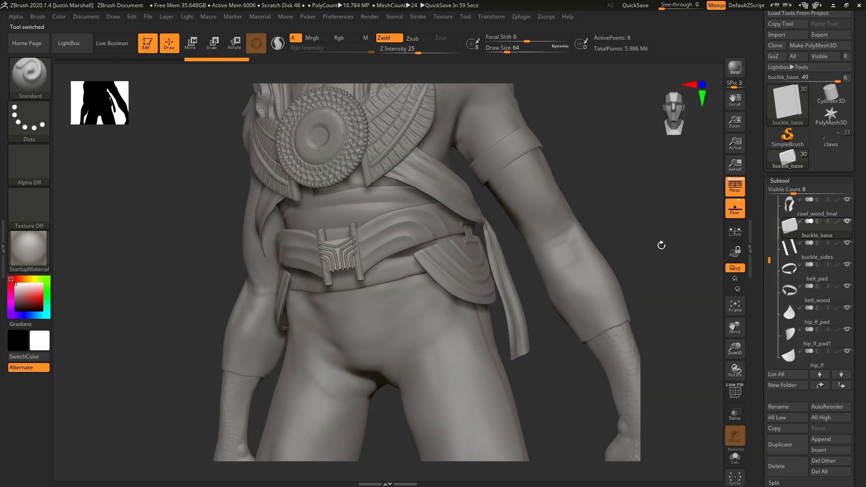
Delete the buckle_sides and hinge_lf subtools from the belt.
drag(654, 235, 619, 267)
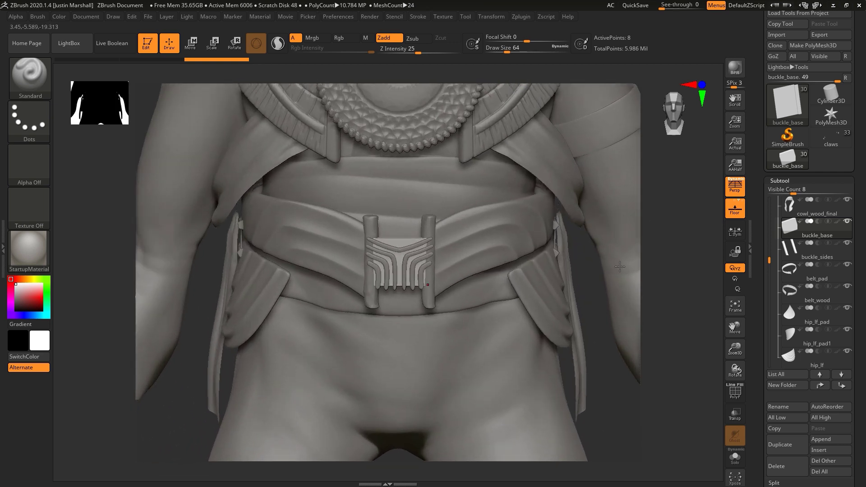
alt+click(428, 230)
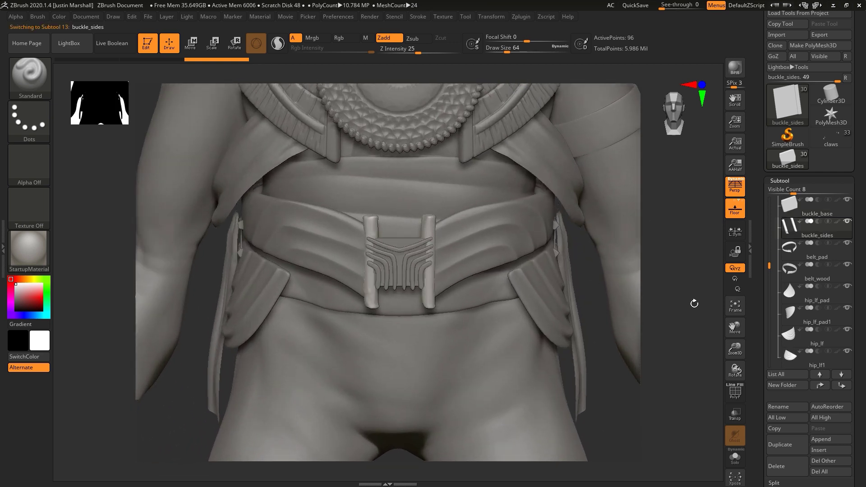
click(794, 468)
click(704, 476)
drag(190, 298, 316, 284)
alt+click(517, 247)
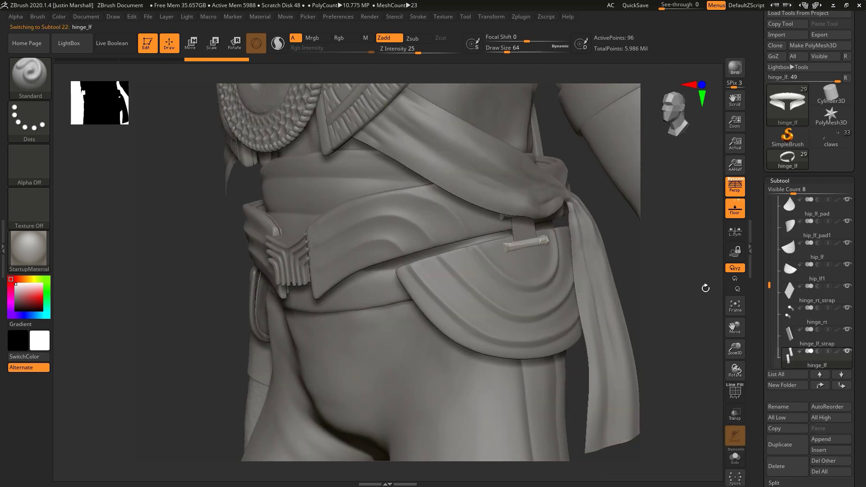
drag(631, 271, 749, 470)
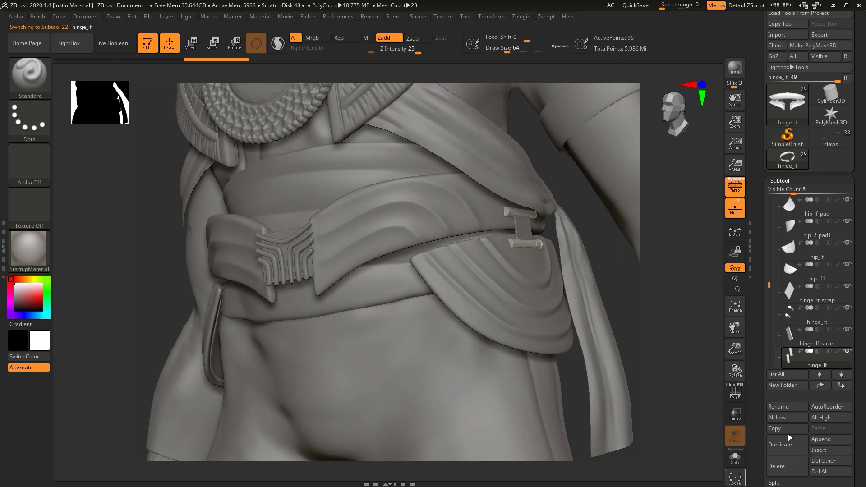
click(787, 466)
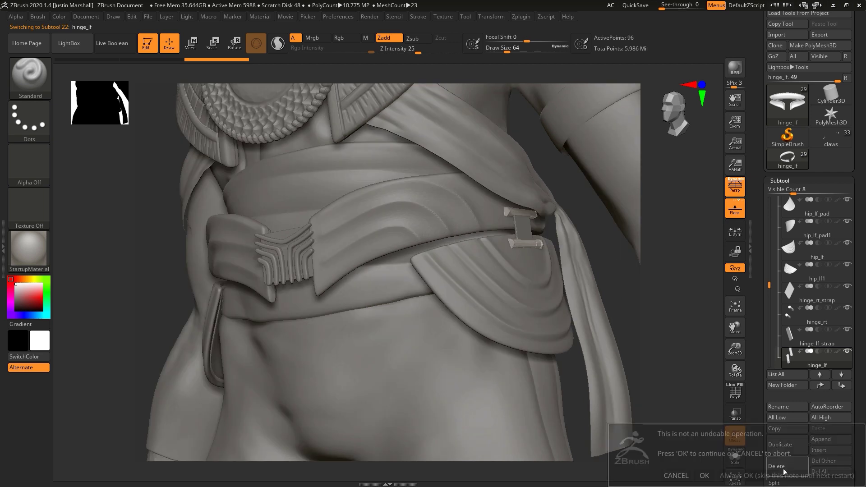
click(707, 474)
Delete the hinge_rt_strap and hinge_rt subtools from the other side of the belt.
drag(668, 406, 159, 252)
alt+click(194, 279)
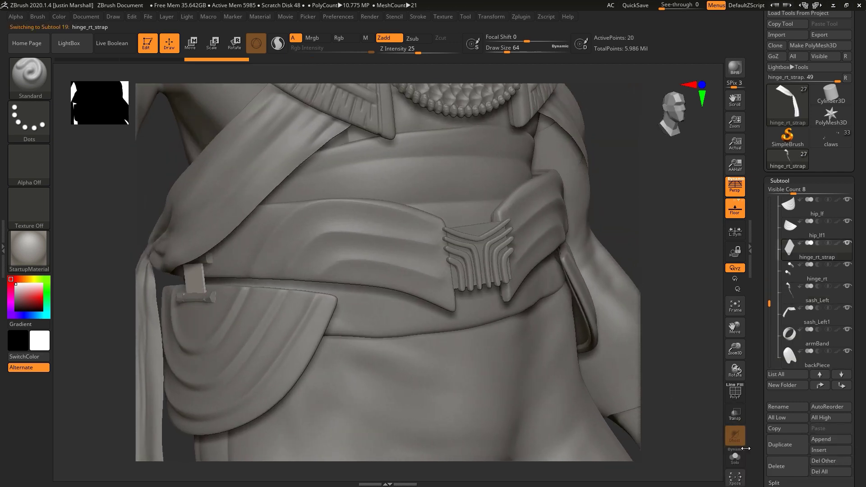
click(787, 473)
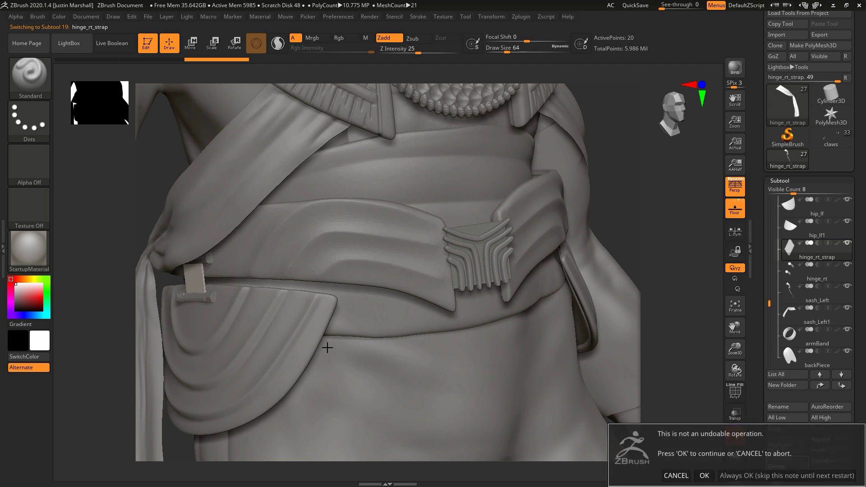
click(704, 475)
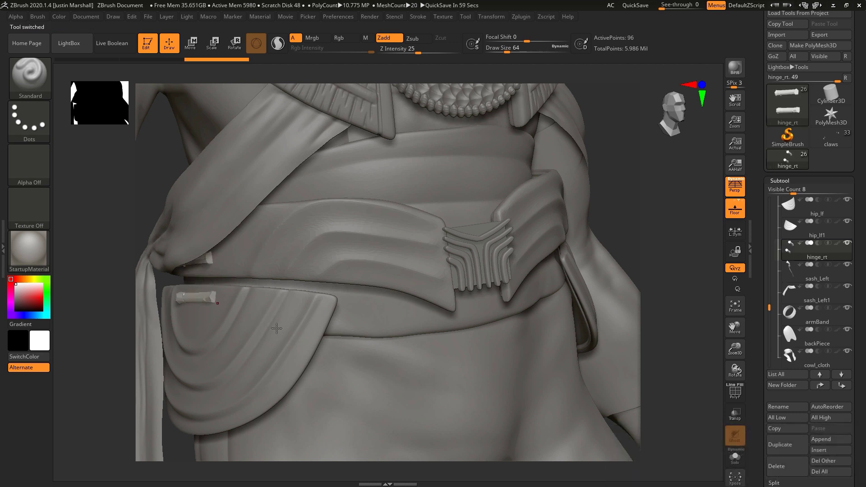
click(786, 469)
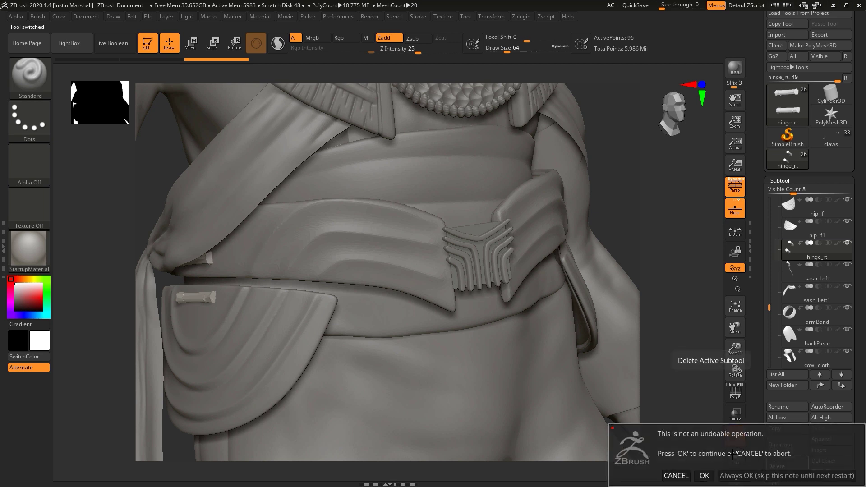
click(705, 475)
Turn the creature to face front and solo the beak.
drag(667, 256, 429, 171)
alt+drag(595, 167, 577, 343)
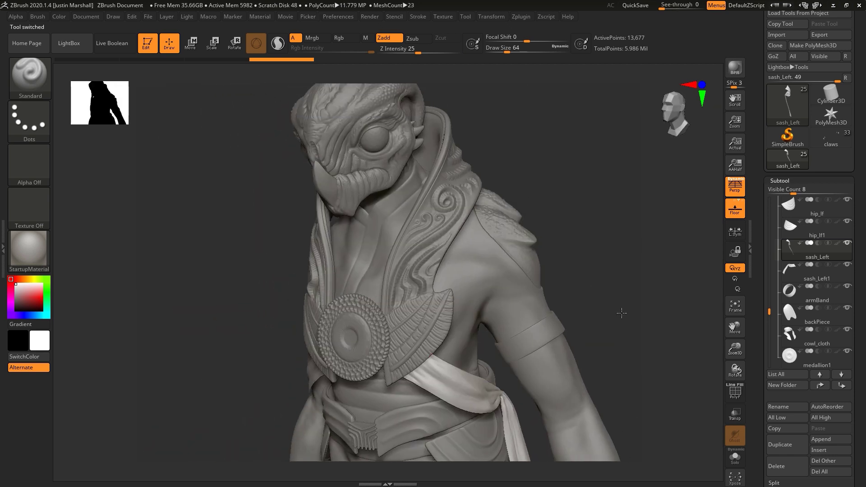
drag(622, 313, 532, 305)
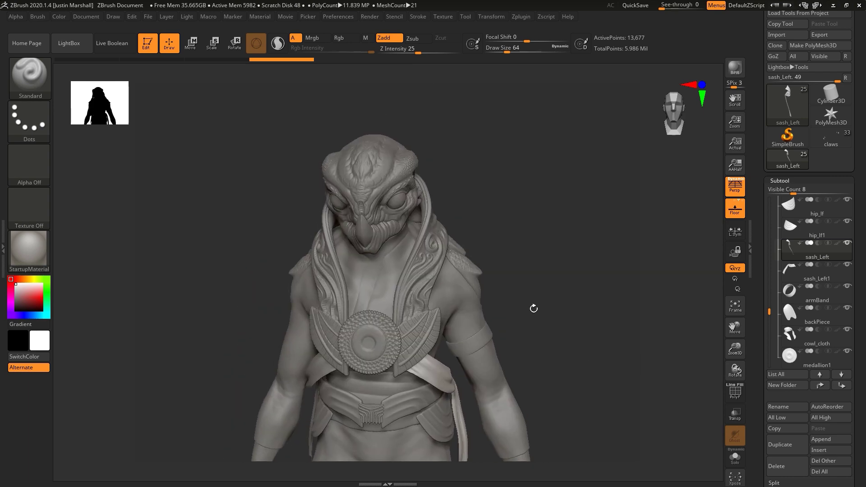
alt+click(367, 230)
key(ctrl+shift+s)
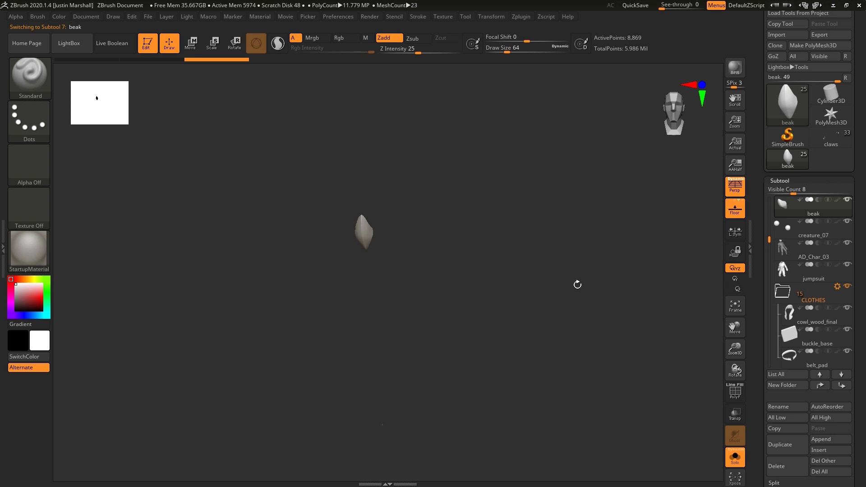
Turn Solo off, make creatureStart the active subtool and disable the PolyF wireframe.
key(ctrl+shift+s)
mouse_move(818, 208)
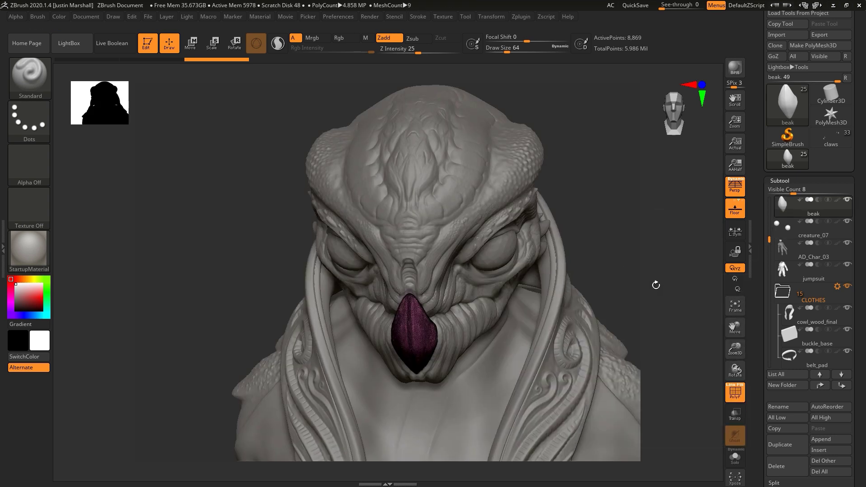
alt+drag(657, 285, 549, 270)
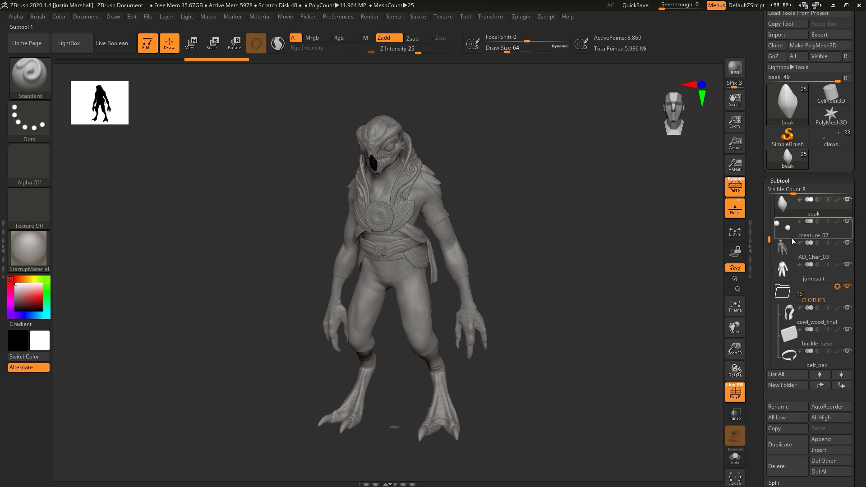
drag(769, 240, 772, 193)
click(783, 207)
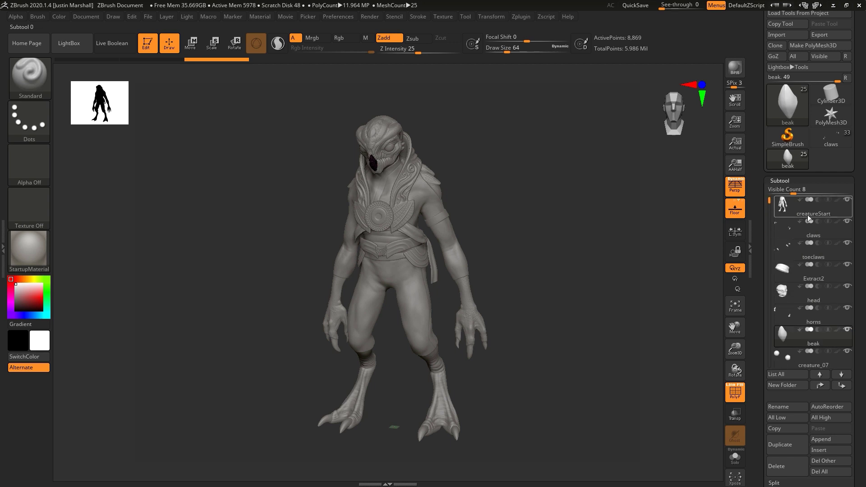
click(735, 392)
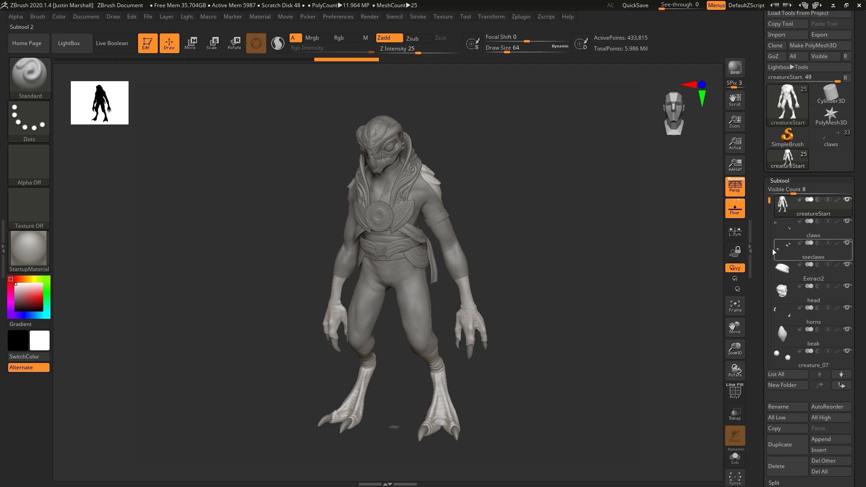
In the Tool palette's Export section, turn Grp off and switch Qud to Tri.
scroll(760, 276, down, 2)
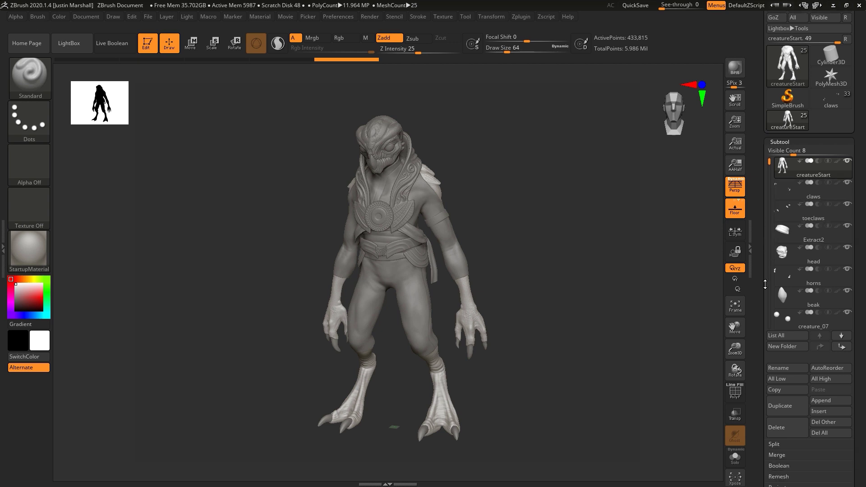
scroll(764, 216, down, 5)
scroll(772, 217, down, 4)
scroll(799, 397, down, 2)
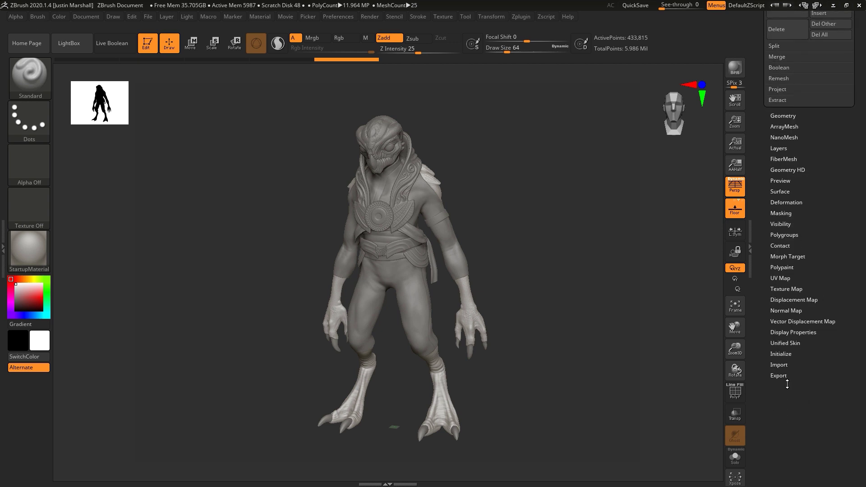
scroll(798, 391, down, 3)
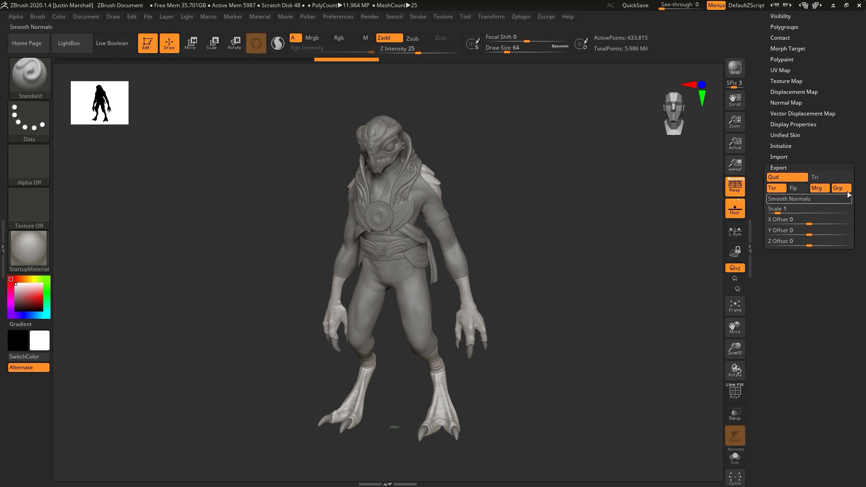
click(848, 191)
scroll(826, 207, up, 1)
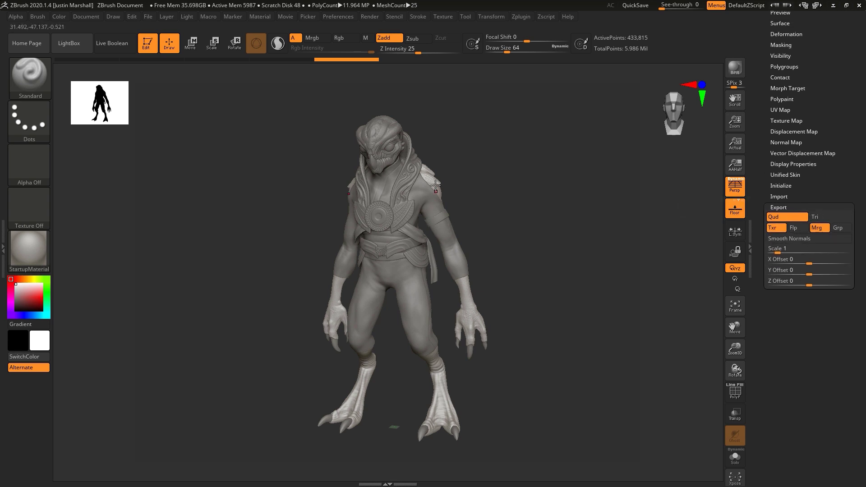
click(795, 219)
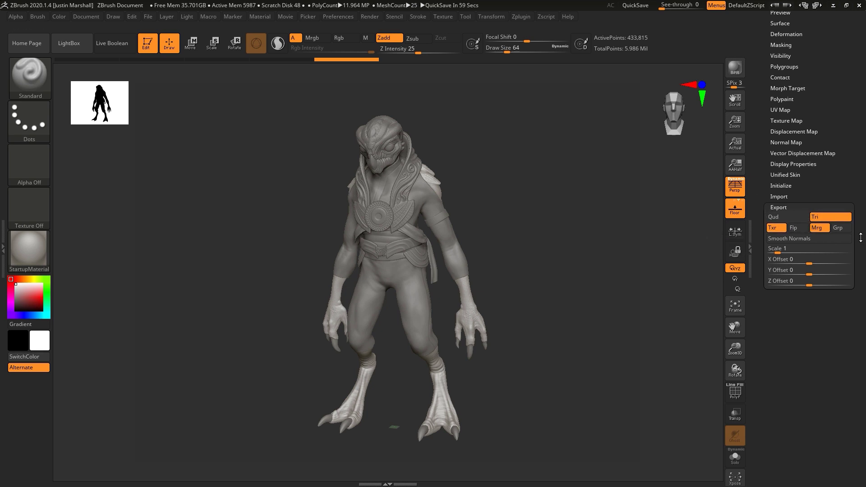
drag(764, 161, 757, 314)
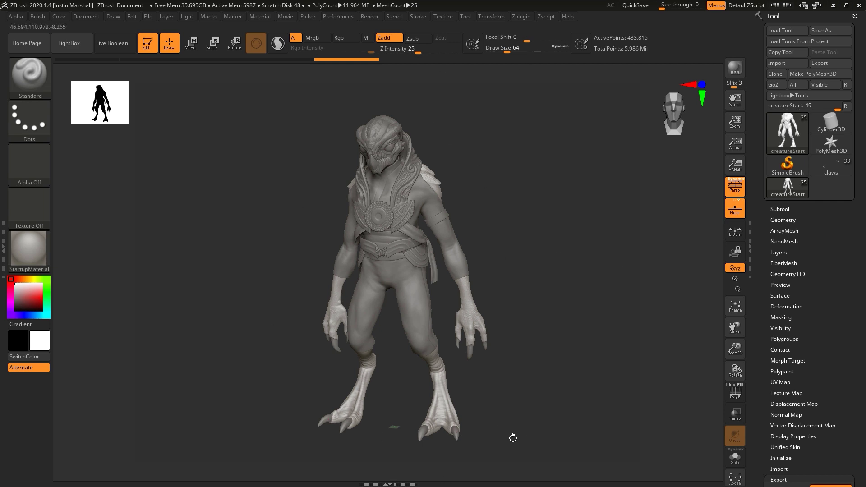
In Zplugin > FBX ExportImport, cycle the axis system back to MayaYUp.
click(522, 16)
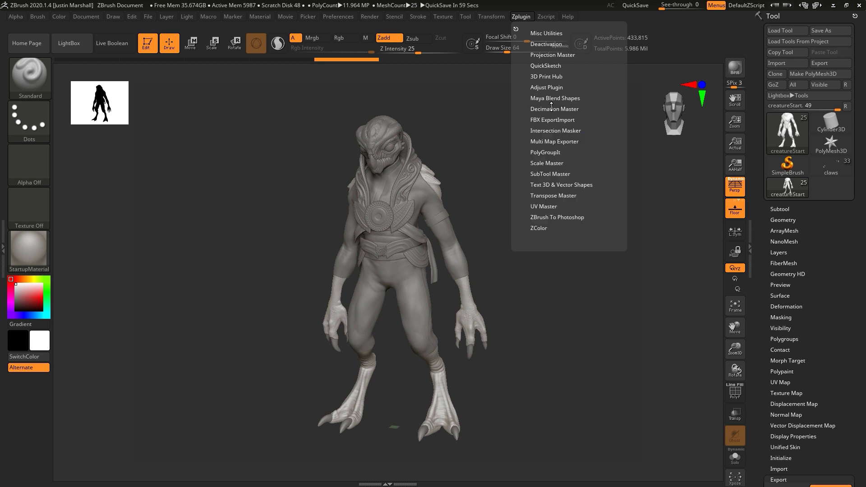
click(567, 119)
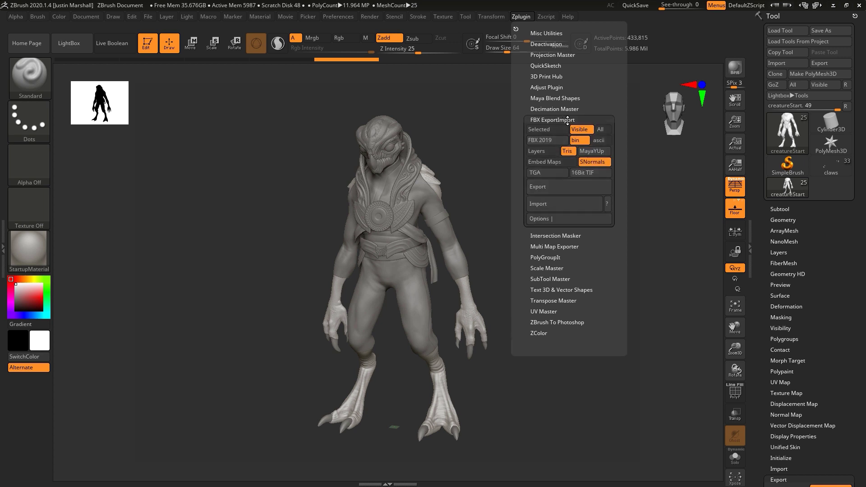
click(597, 153)
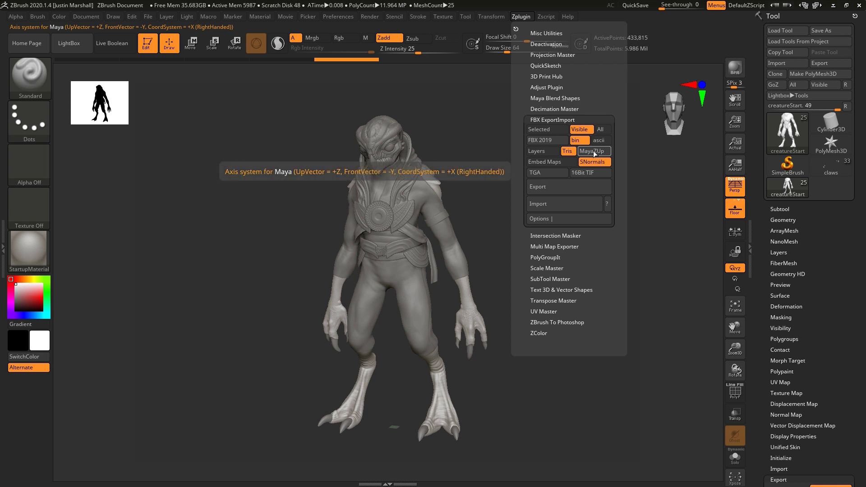
click(595, 151)
click(595, 152)
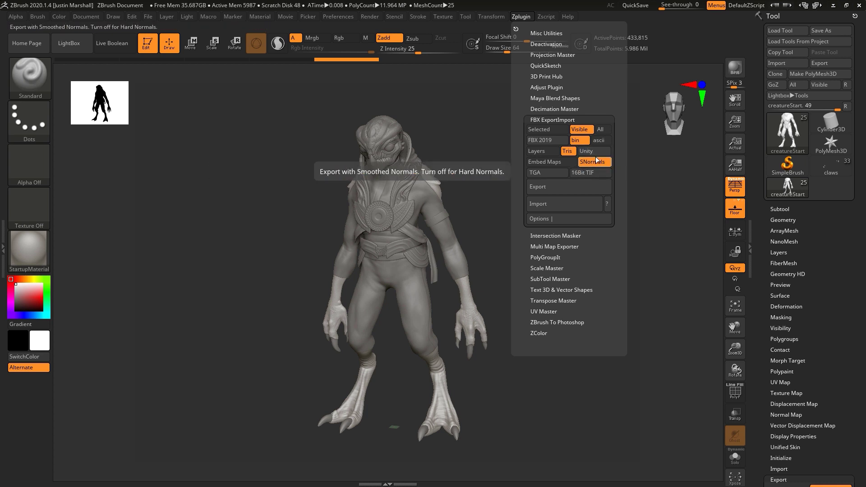
click(594, 151)
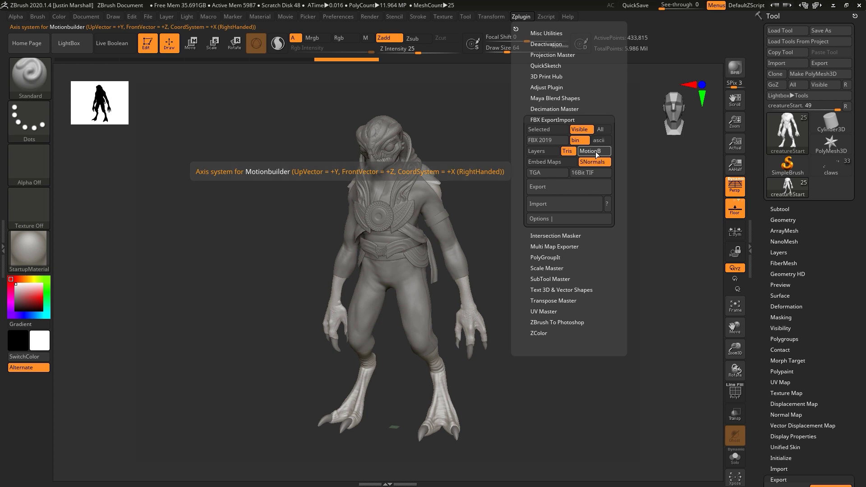
click(597, 154)
click(594, 152)
click(594, 152)
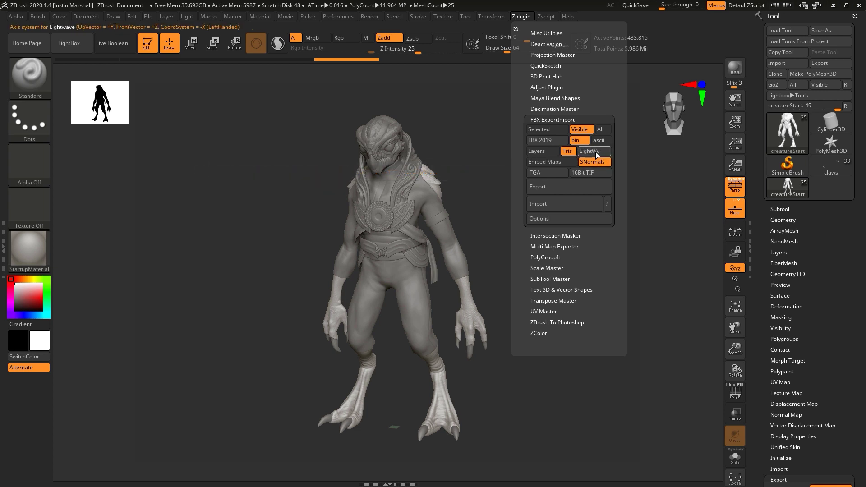
click(595, 151)
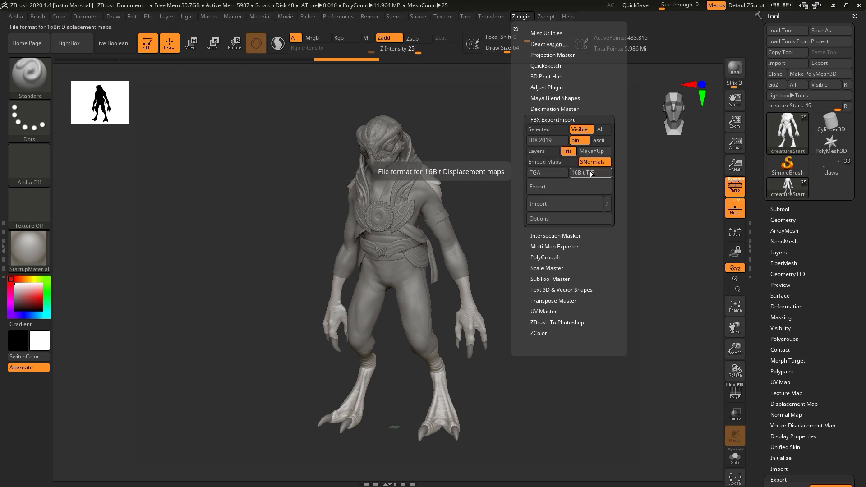
Check the extra FBX options, then start the FBX export.
click(557, 219)
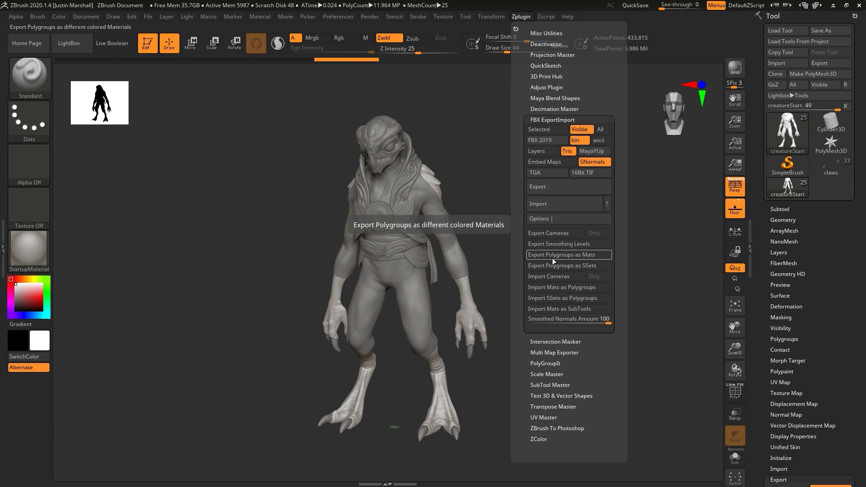
click(564, 219)
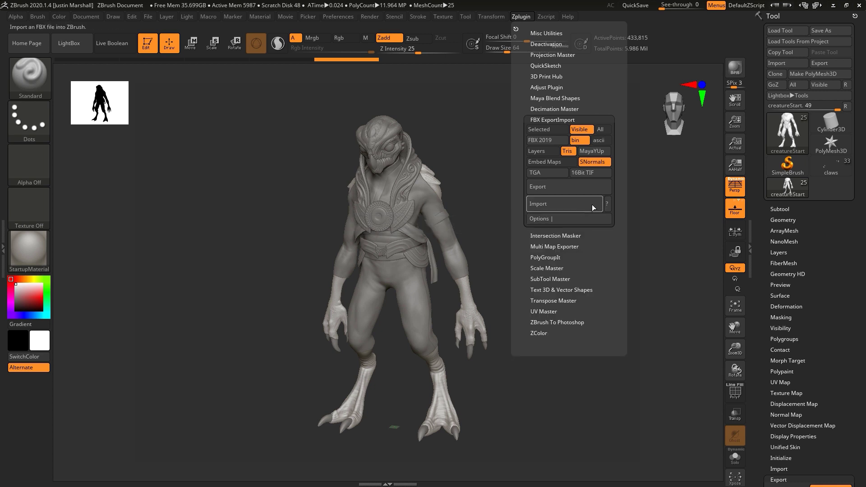
click(580, 188)
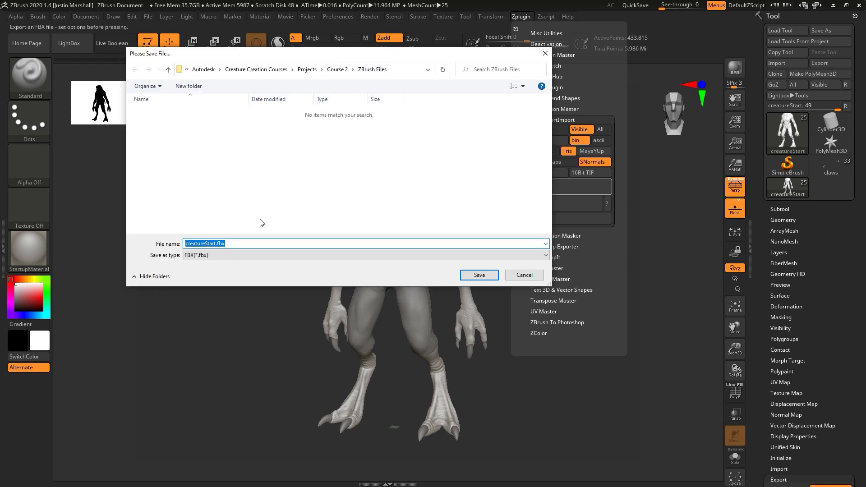
Rename the export file to creatureDecimated.fbx and save it.
click(215, 244)
key(BackSpace)
key(BackSpace)
key(BackSpace)
key(BackSpace)
key(BackSpace)
text(Decimated)
click(479, 274)
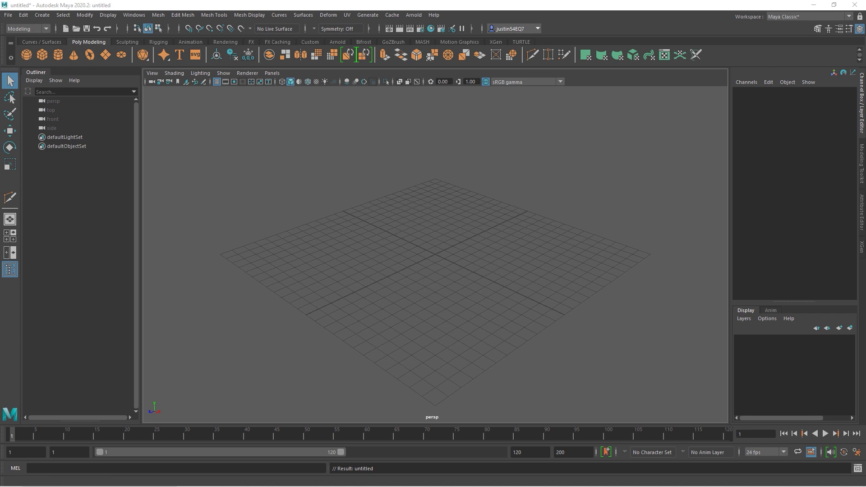
Import creatureDecimated.fbx from Course 2 > ZBrush Files into the Maya scene.
click(8, 15)
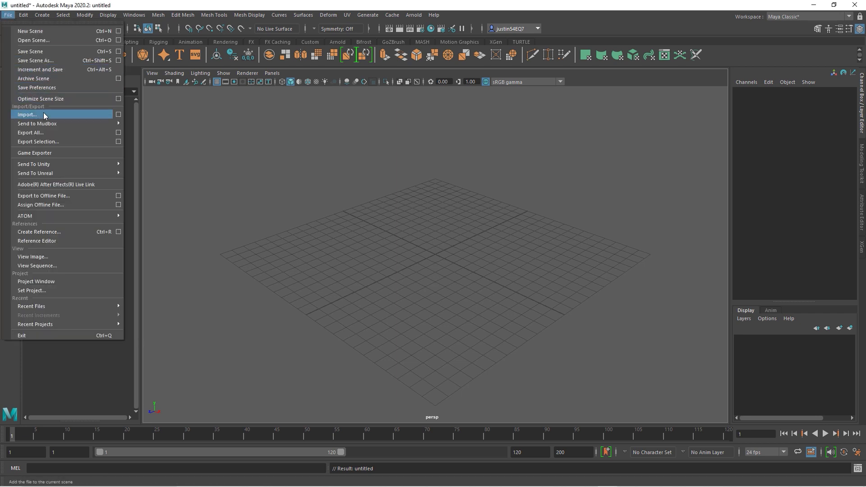
click(77, 115)
click(609, 137)
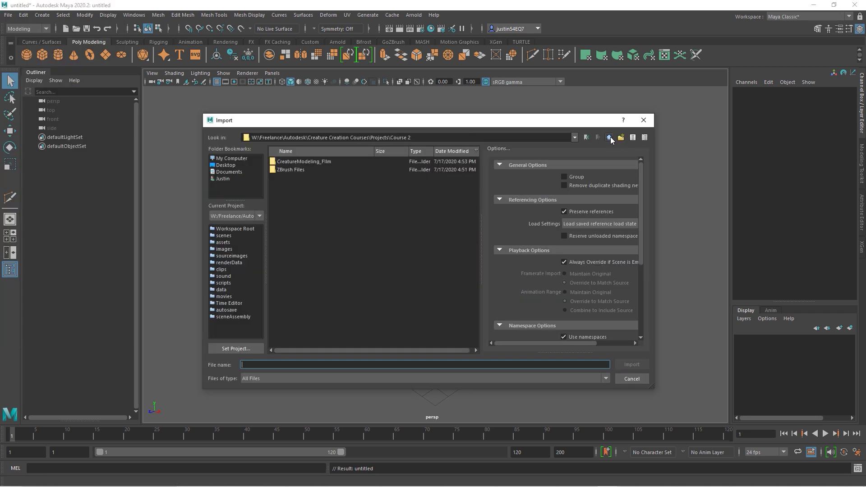
double_click(309, 171)
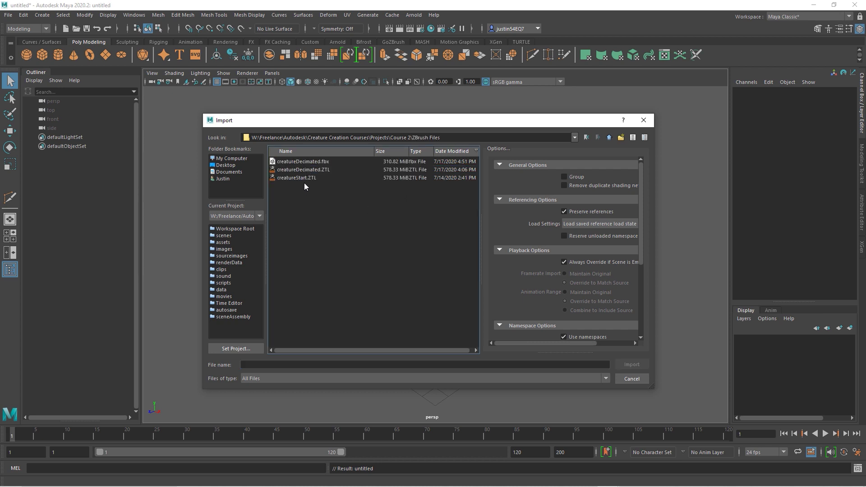
click(309, 162)
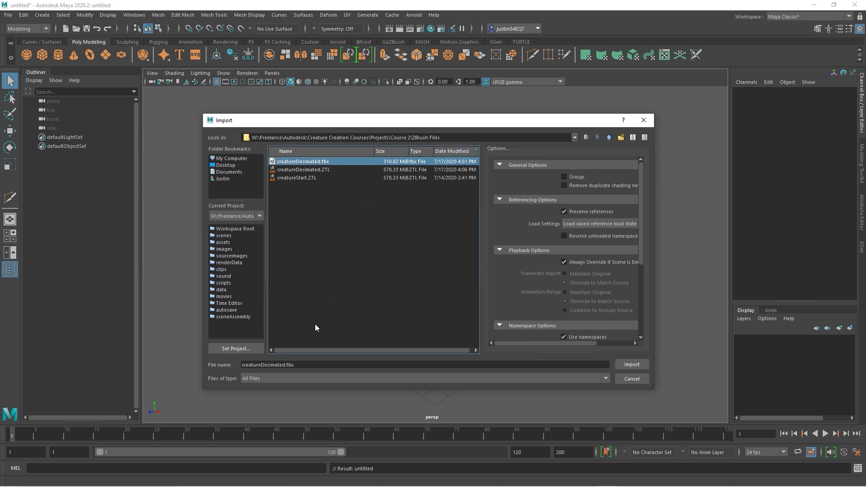
click(632, 364)
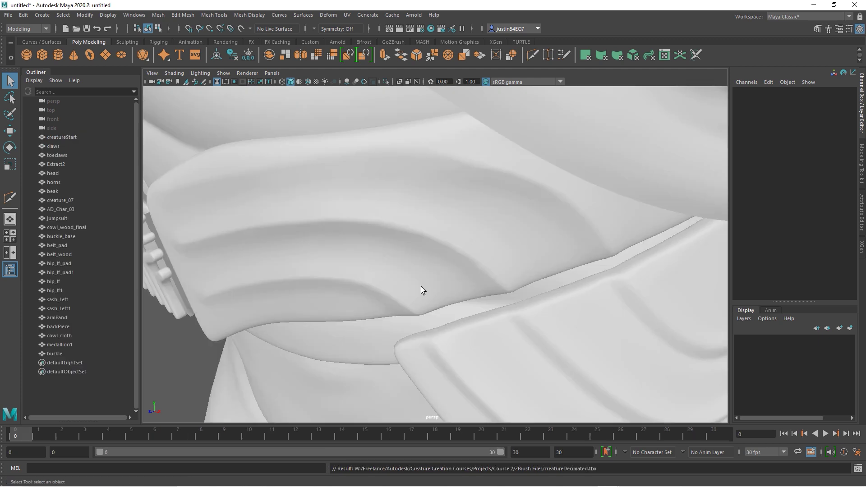
Select creatureStart through buckle in the Outliner, group them with Ctrl+G and name it CreatureHIGH.
key(f)
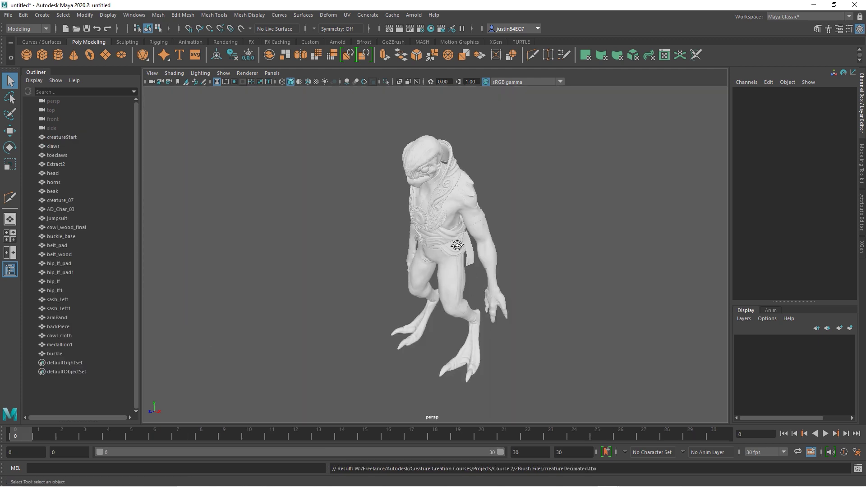
alt+drag(451, 248, 541, 271)
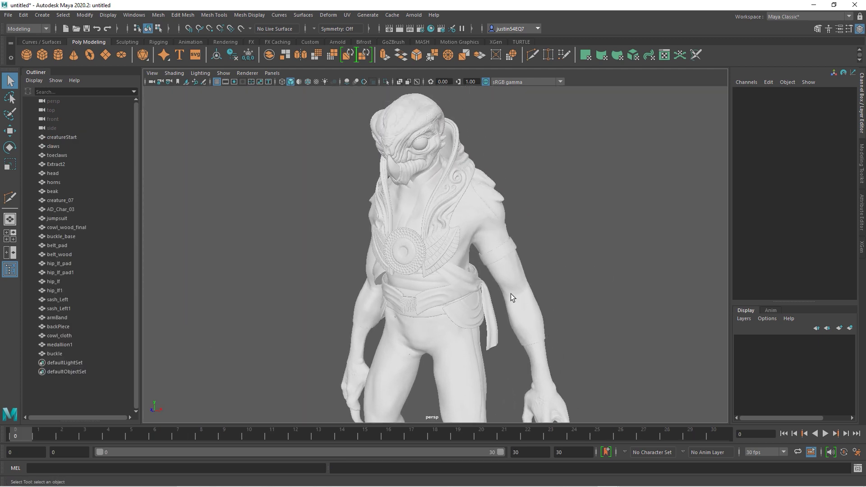
alt+right_drag(541, 271, 469, 280)
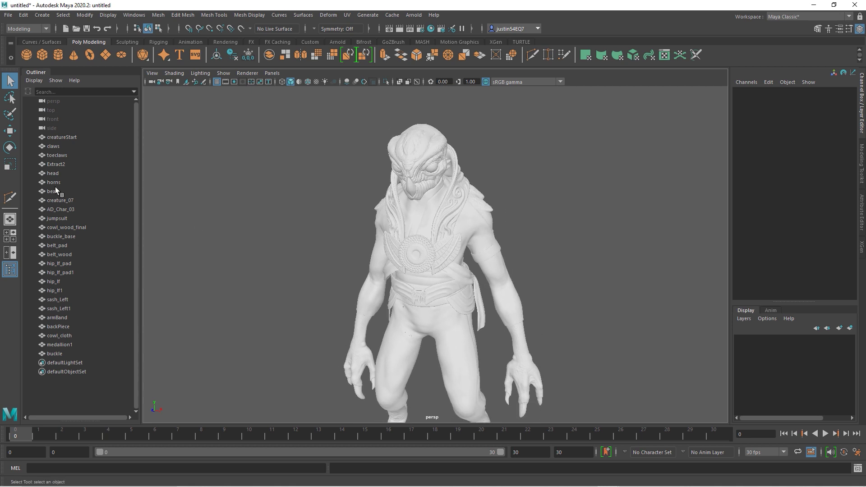
click(66, 137)
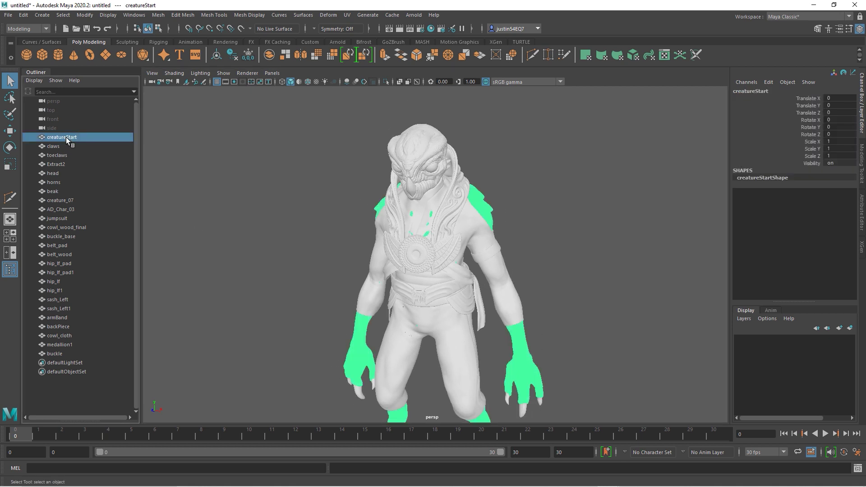
shift+click(56, 353)
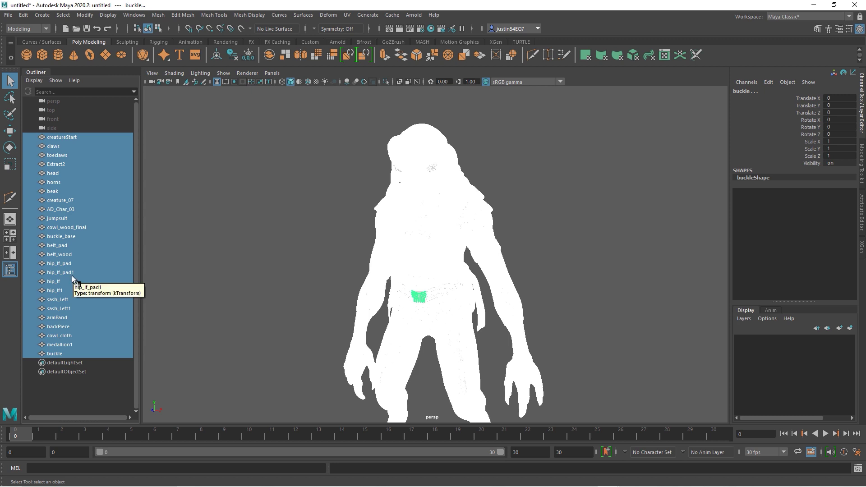
key(ctrl+g)
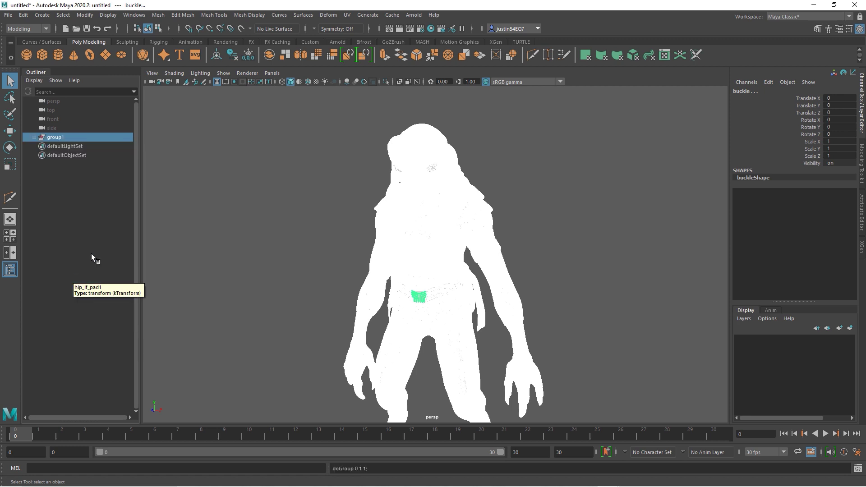
double_click(66, 137)
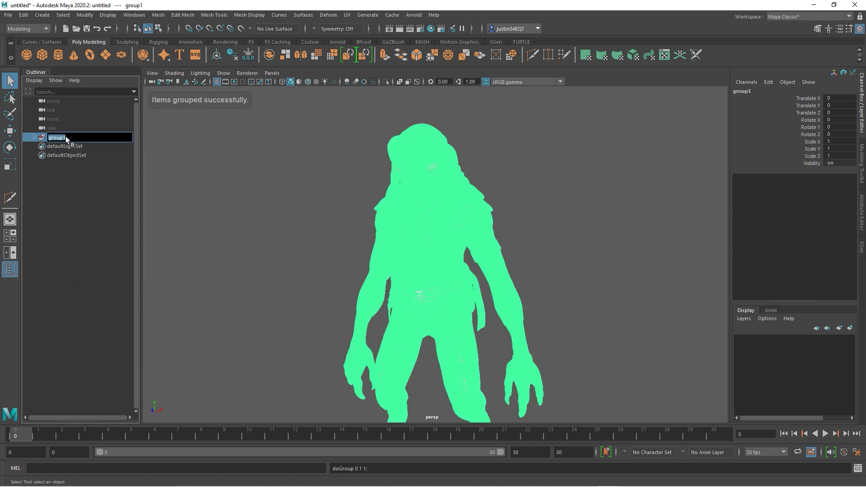
text(CreatureH)
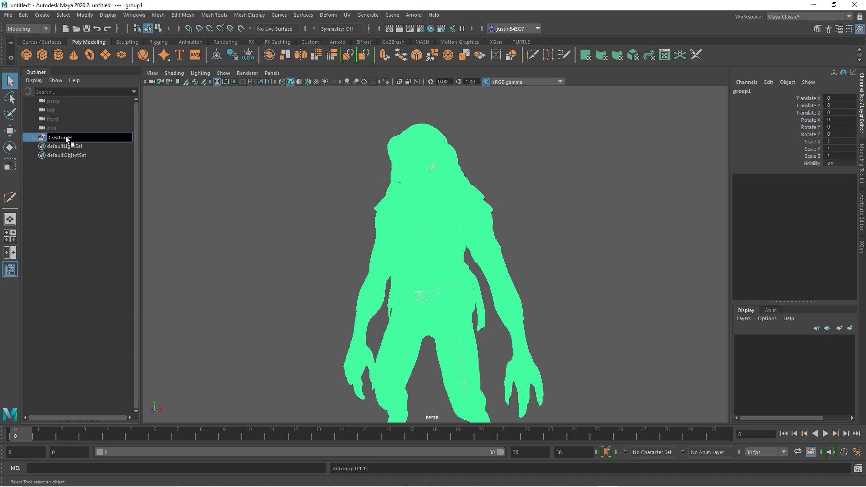
text(IGH)
key(Return)
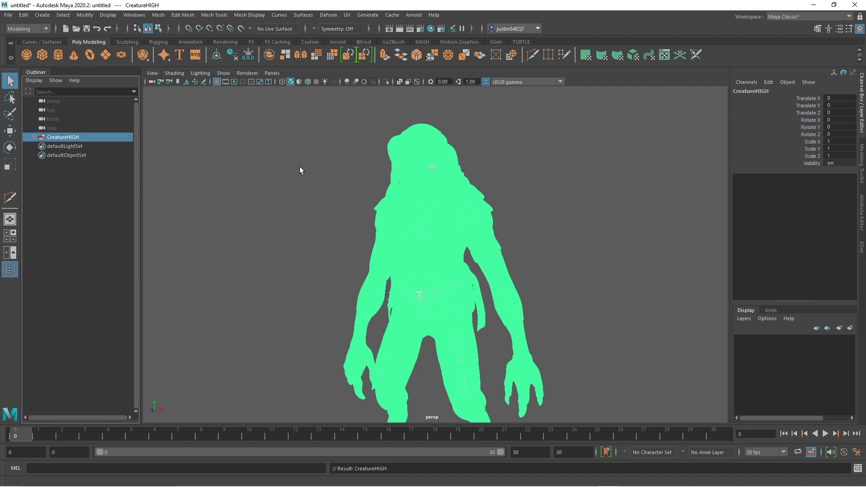
Create a display layer holding the selected group and rename it CreatureHIGHLayer.
click(849, 328)
click(788, 341)
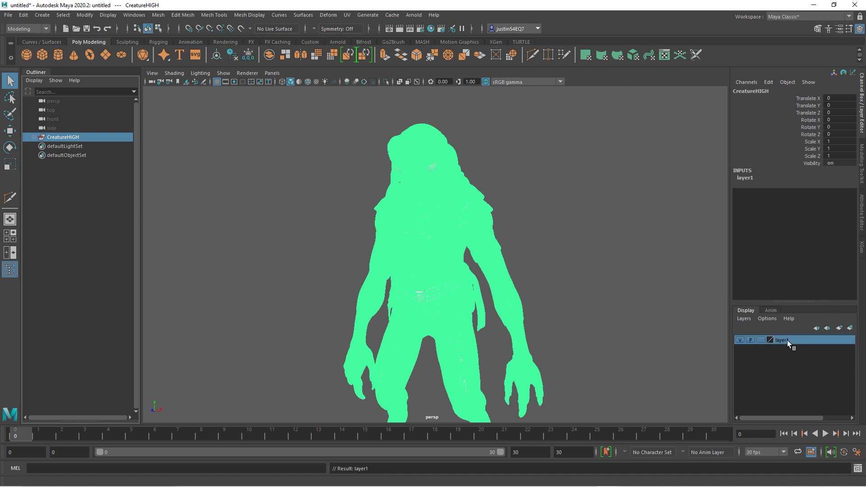
double_click(786, 341)
drag(347, 178, 304, 176)
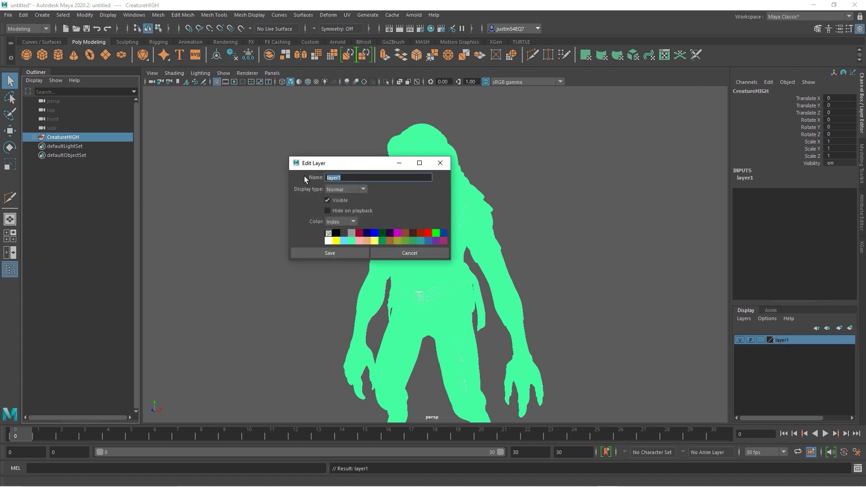
text(CreatureHIGHLayer)
click(354, 251)
click(591, 260)
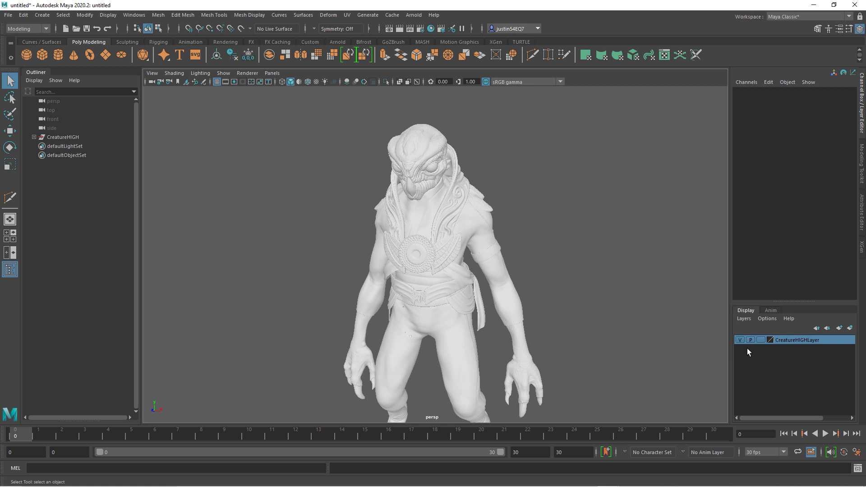
Set CreatureHIGHLayer's display type to R (reference) and orbit to check the model.
click(761, 341)
alt+drag(465, 293, 453, 219)
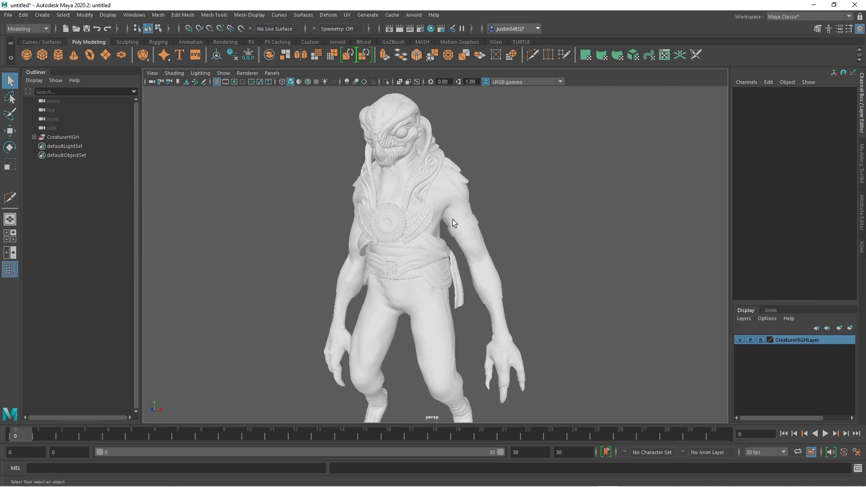